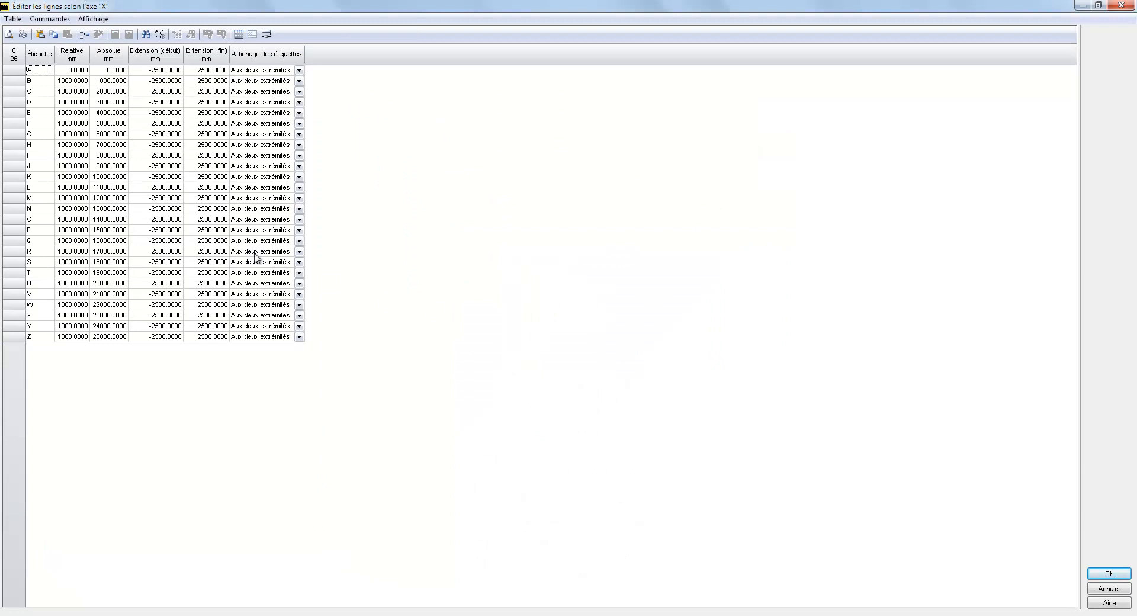
# Delete X-axis grid lines E to Z and set the relative spacing of lines B, C and D to 10000 mm
pyautogui.moveTo(14, 114); pyautogui.dragTo(10, 340)
pyautogui.press('Delete')
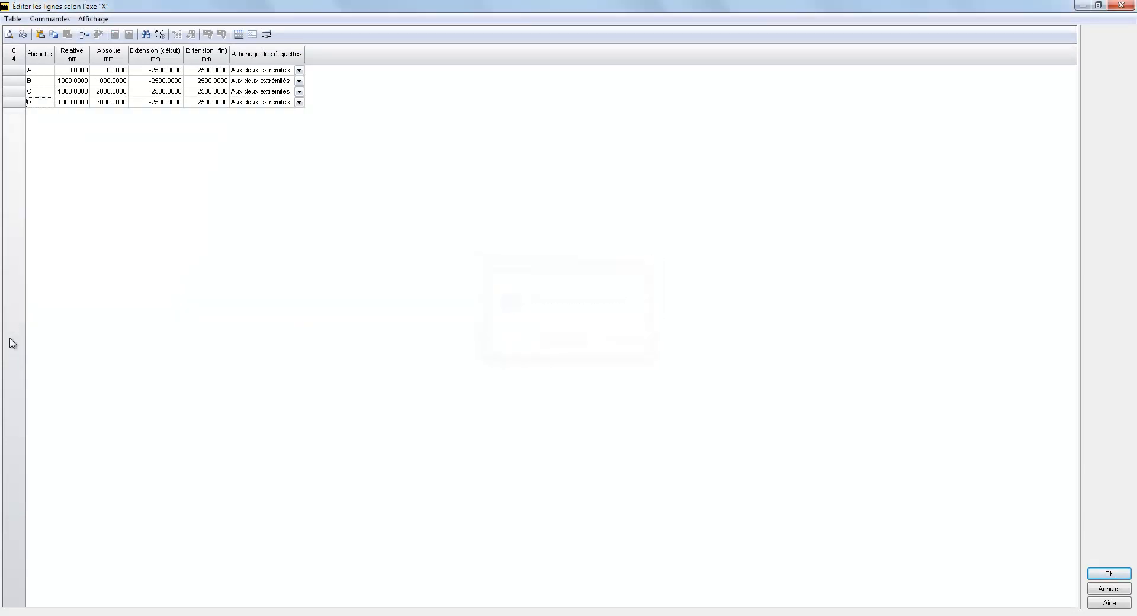
pyautogui.moveTo(89, 47); pyautogui.dragTo(98, 47)
pyautogui.click(90, 79)
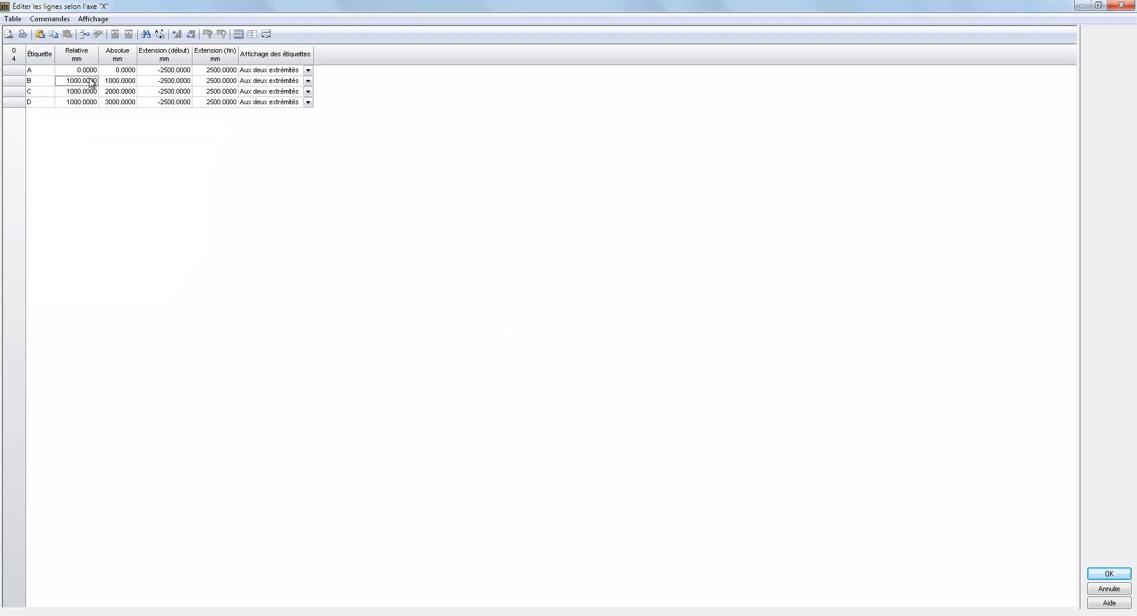
pyautogui.write('1')
pyautogui.press('Return')
pyautogui.write('10')
pyautogui.press('Return')
pyautogui.write('1')
pyautogui.press('Return')
pyautogui.click(1125, 571)
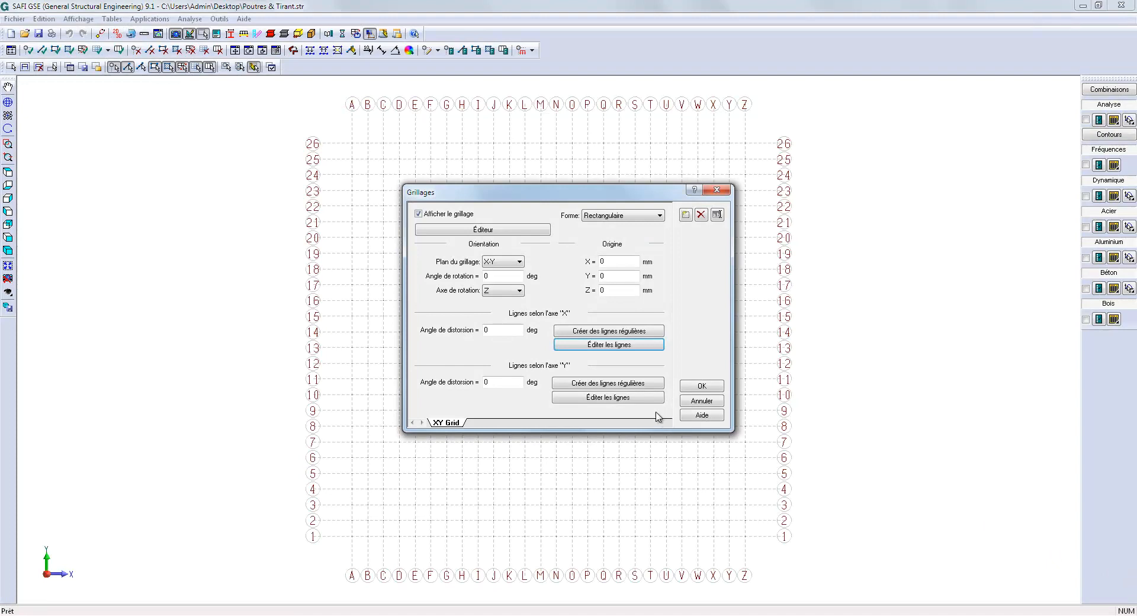
# Delete Y-axis grid lines 3 to 26, set line 2's relative spacing to 6000 mm, and apply the grid
pyautogui.click(655, 398)
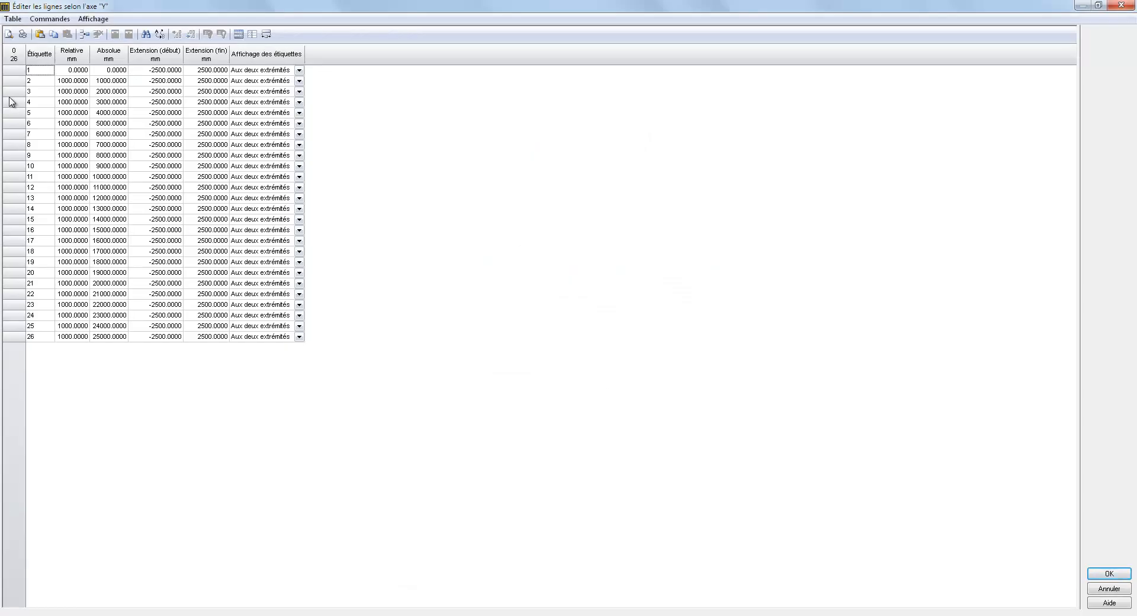
pyautogui.moveTo(9, 93); pyautogui.dragTo(13, 340)
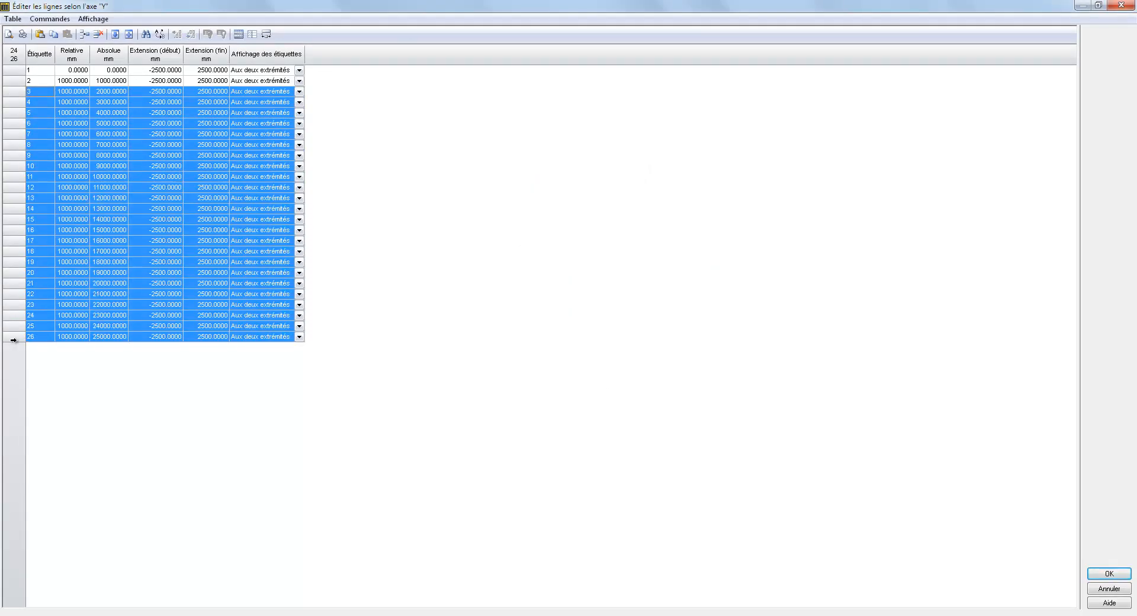
pyautogui.press('Delete')
pyautogui.press('Return')
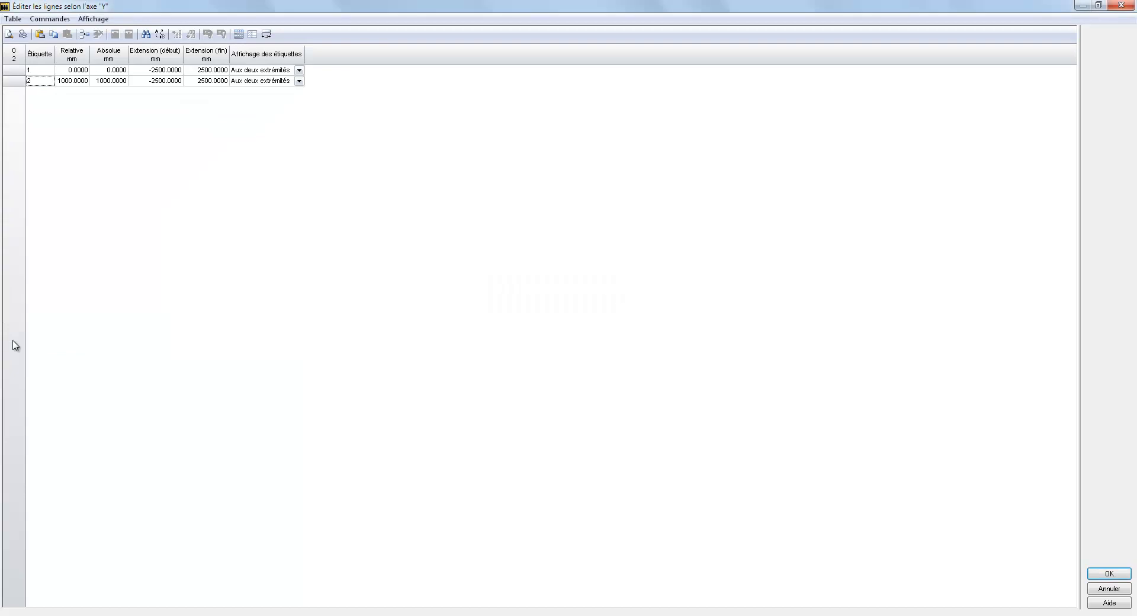
pyautogui.click(77, 83)
pyautogui.write('60')
pyautogui.press('Return')
pyautogui.click(1109, 573)
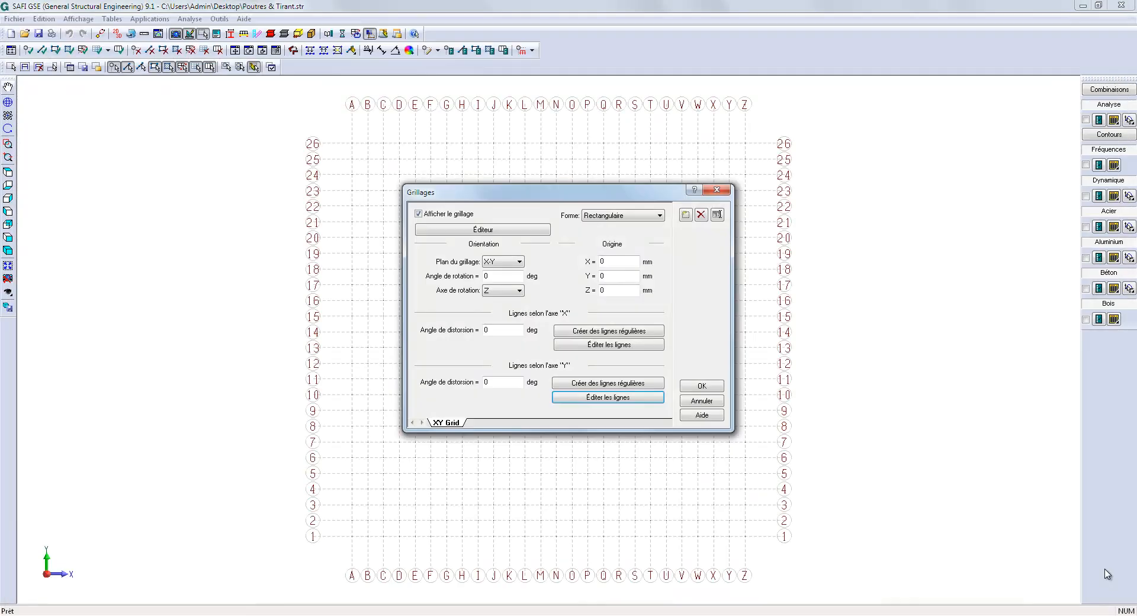
pyautogui.click(701, 386)
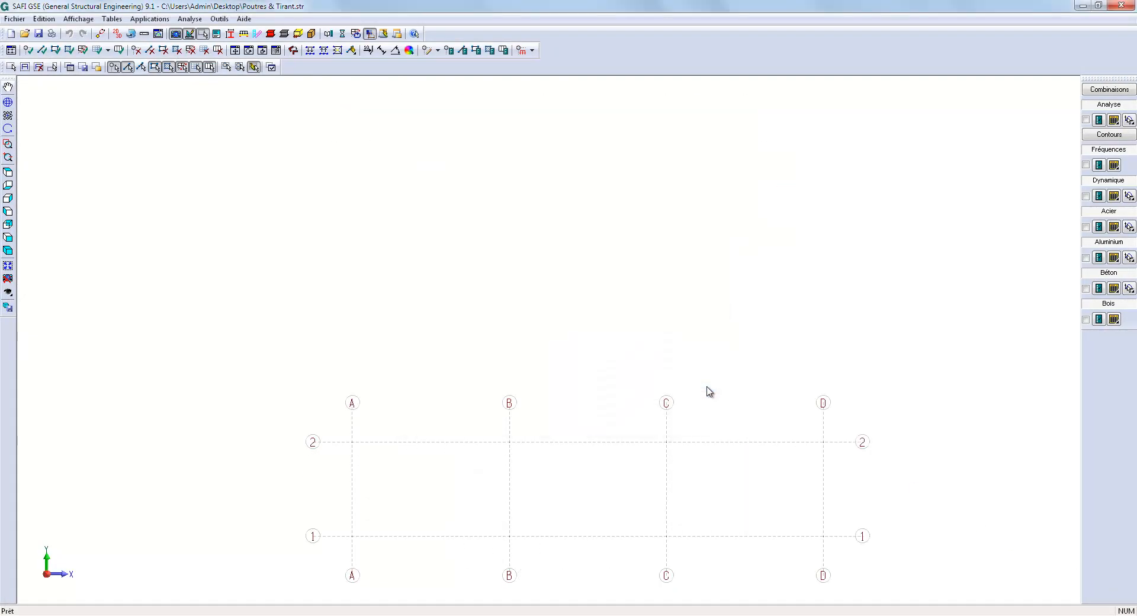
# Draw beam members along grid line 1 from A to D and a diagonal member from A-2 to B-1
pyautogui.click(9, 266)
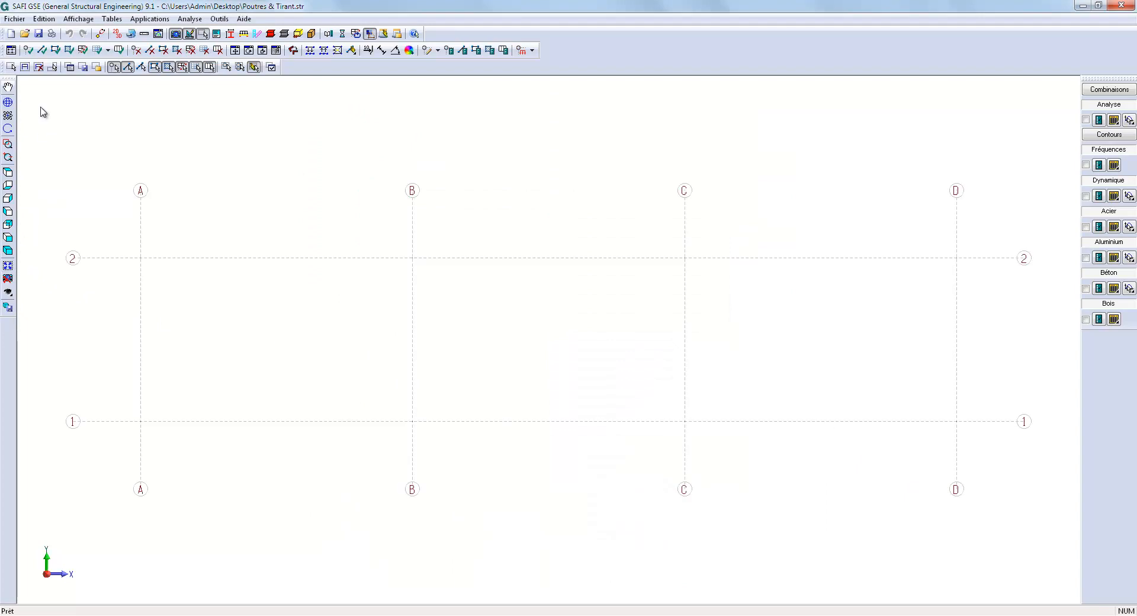
pyautogui.click(42, 50)
pyautogui.moveTo(65, 389); pyautogui.dragTo(1044, 485)
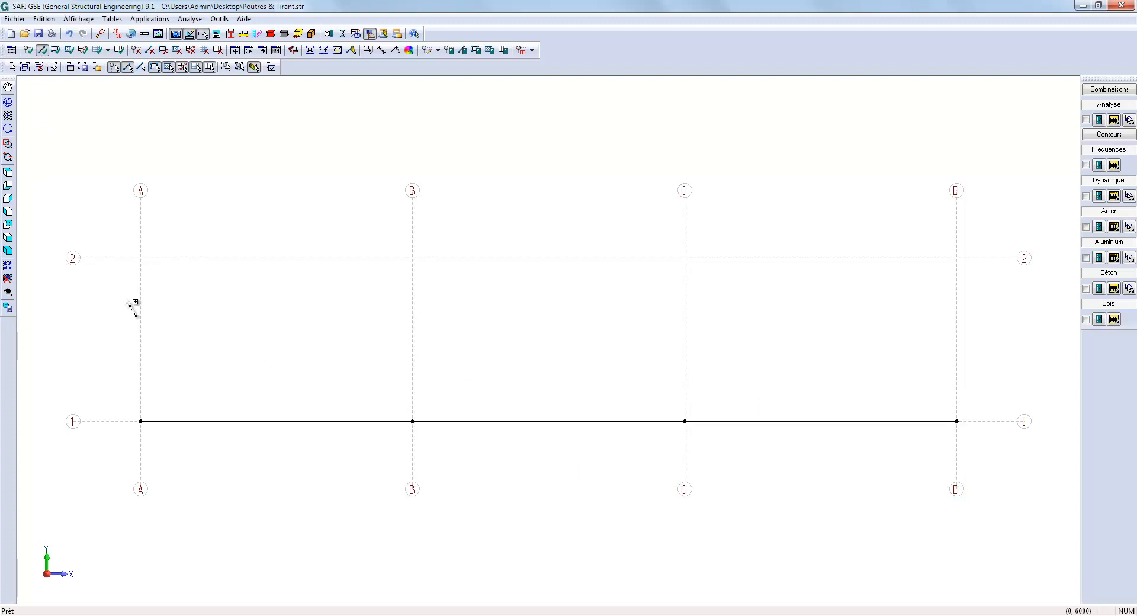
pyautogui.moveTo(141, 258); pyautogui.dragTo(374, 401)
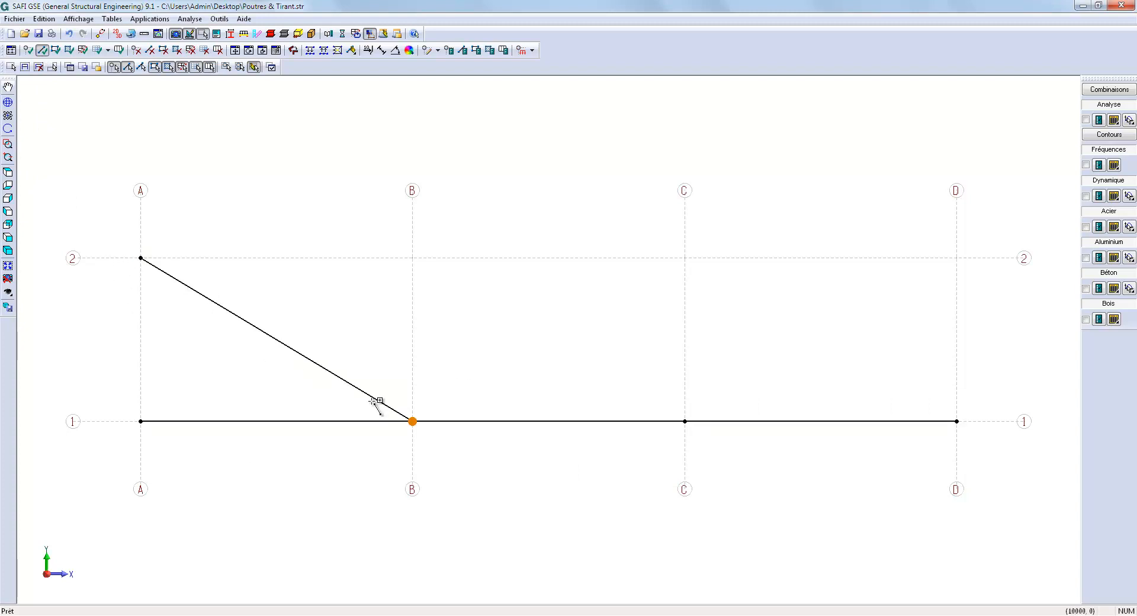
pyautogui.press('Escape')
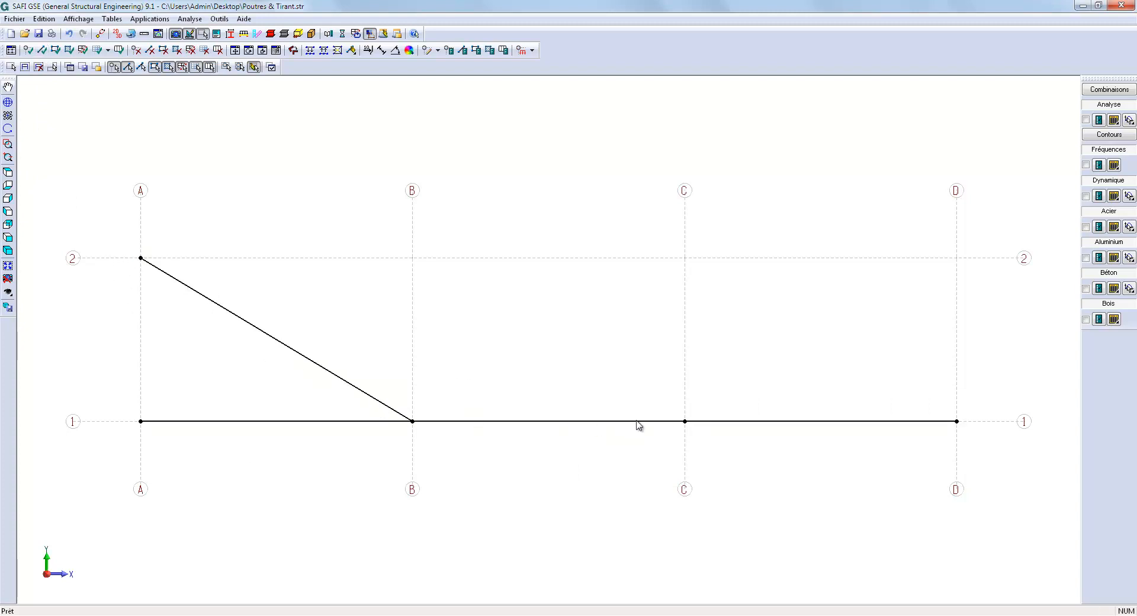
# Restrain the Y movement of the joints at C-1 and D-1
pyautogui.moveTo(640, 397); pyautogui.dragTo(696, 432)
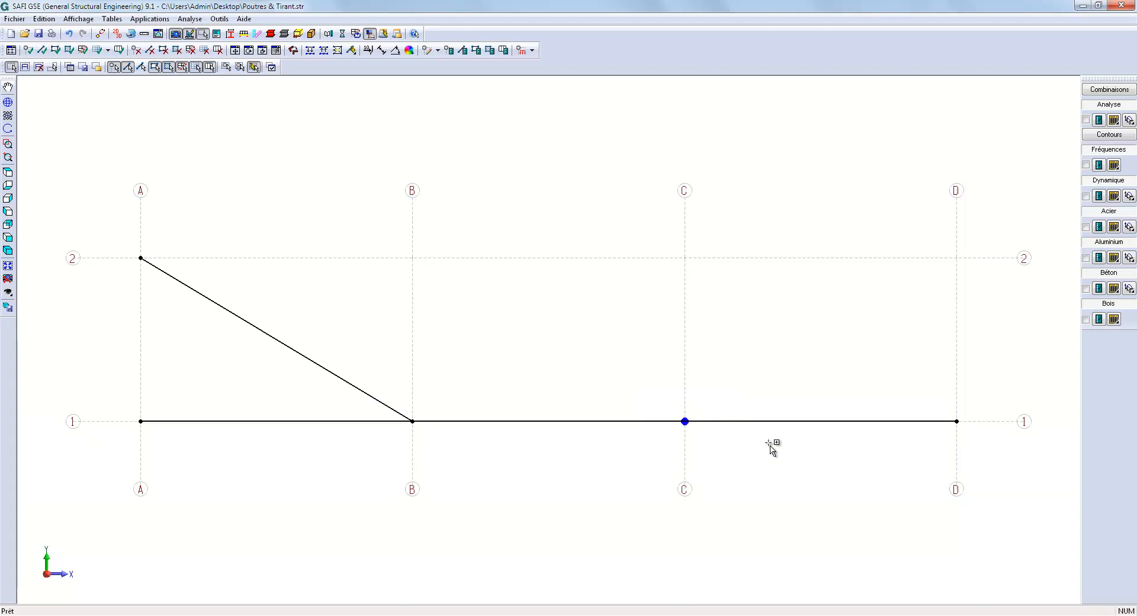
pyautogui.moveTo(931, 392); pyautogui.dragTo(992, 462)
pyautogui.click(449, 50)
pyautogui.click(470, 287)
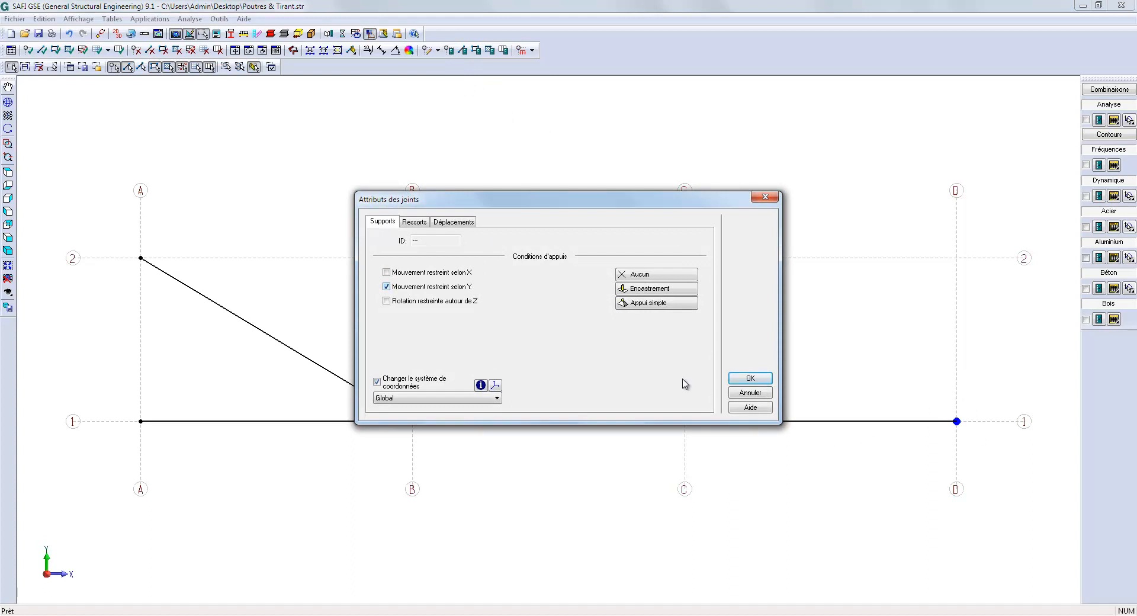
pyautogui.click(747, 378)
# Restrain the X and Y movement of the joint at A-1
pyautogui.moveTo(117, 395); pyautogui.dragTo(169, 441)
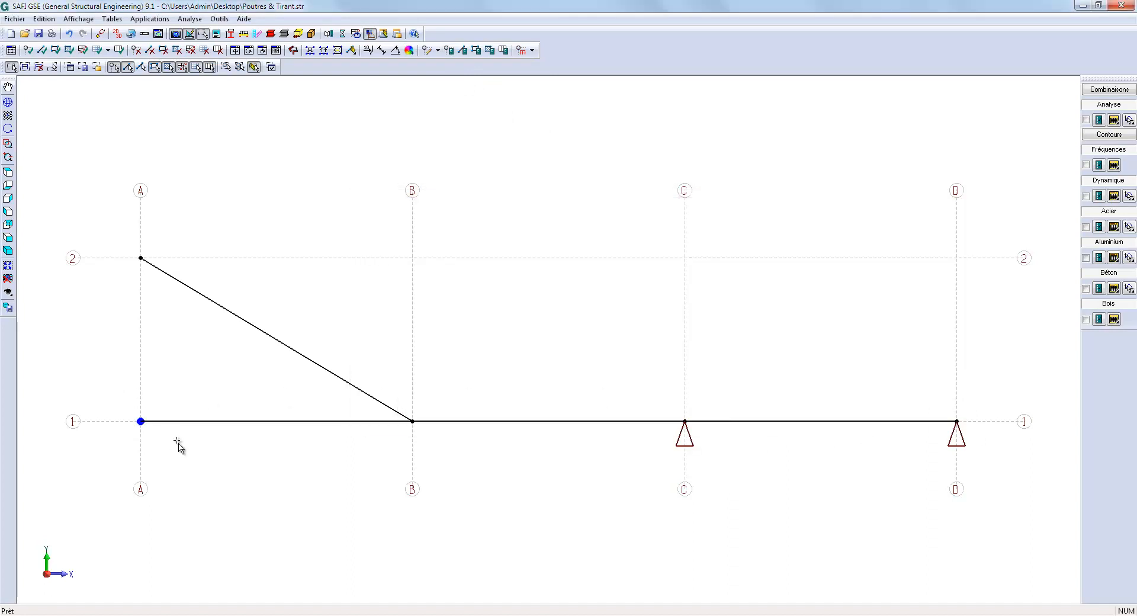
pyautogui.click(449, 49)
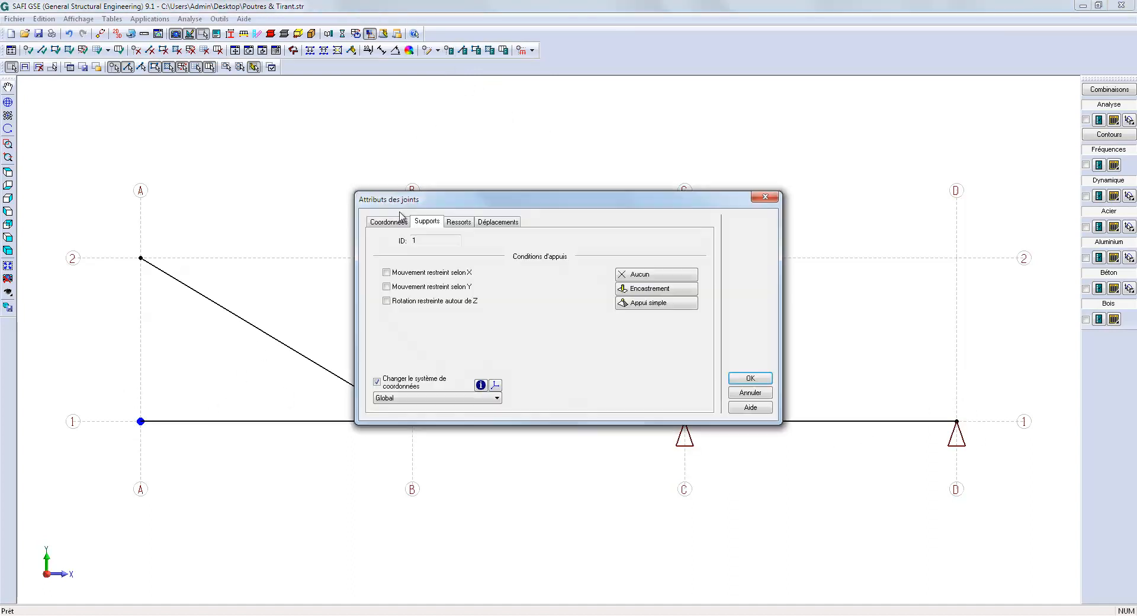
pyautogui.click(402, 286)
pyautogui.click(734, 379)
# Assign a fixed support (Encastrement) to the diagonal's upper joint at A-2
pyautogui.moveTo(113, 242); pyautogui.dragTo(180, 296)
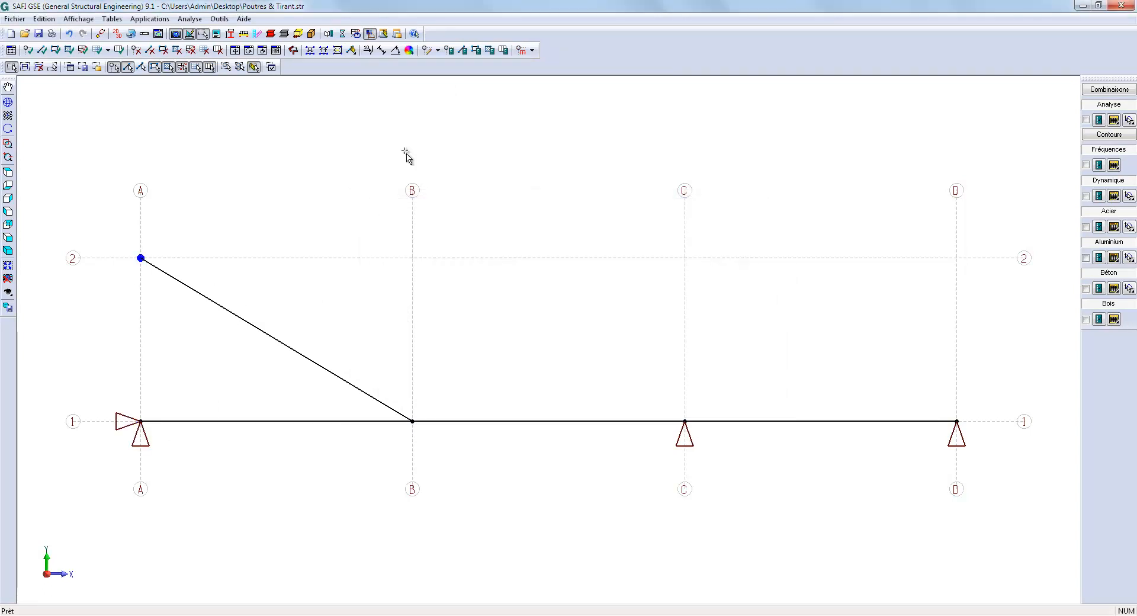
pyautogui.click(449, 50)
pyautogui.click(637, 291)
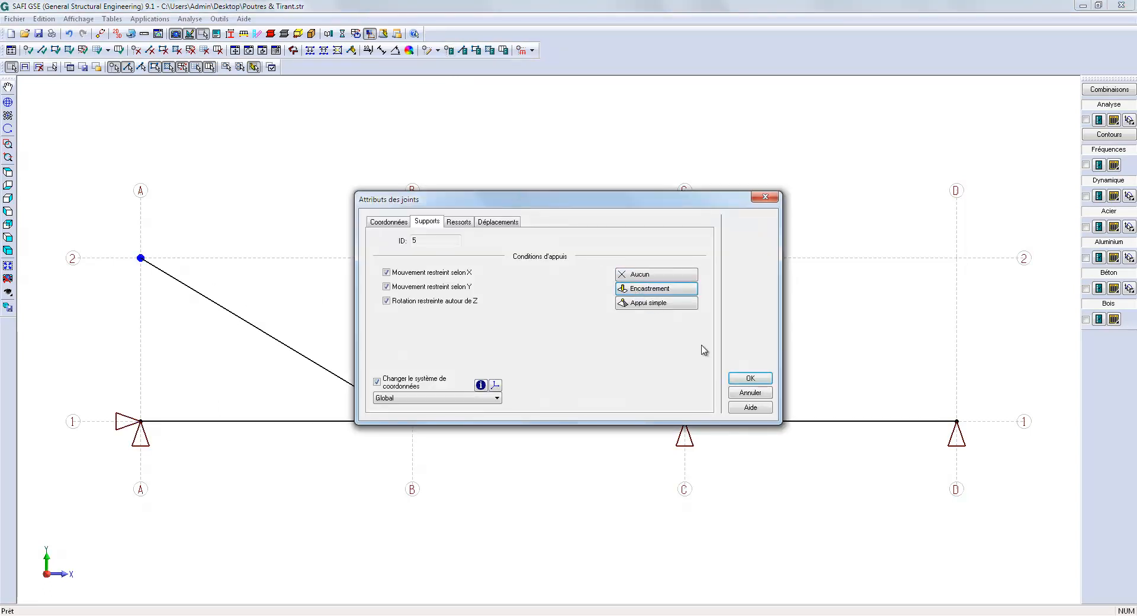
pyautogui.click(750, 378)
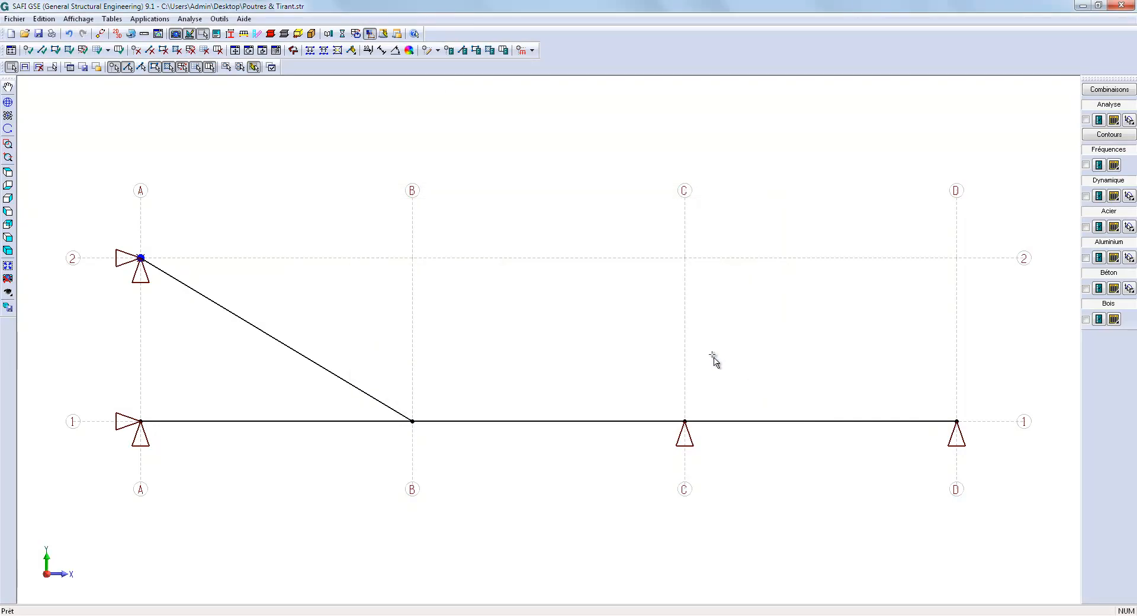
# Turn off the grid display
pyautogui.click(10, 50)
pyautogui.click(440, 215)
pyautogui.click(701, 385)
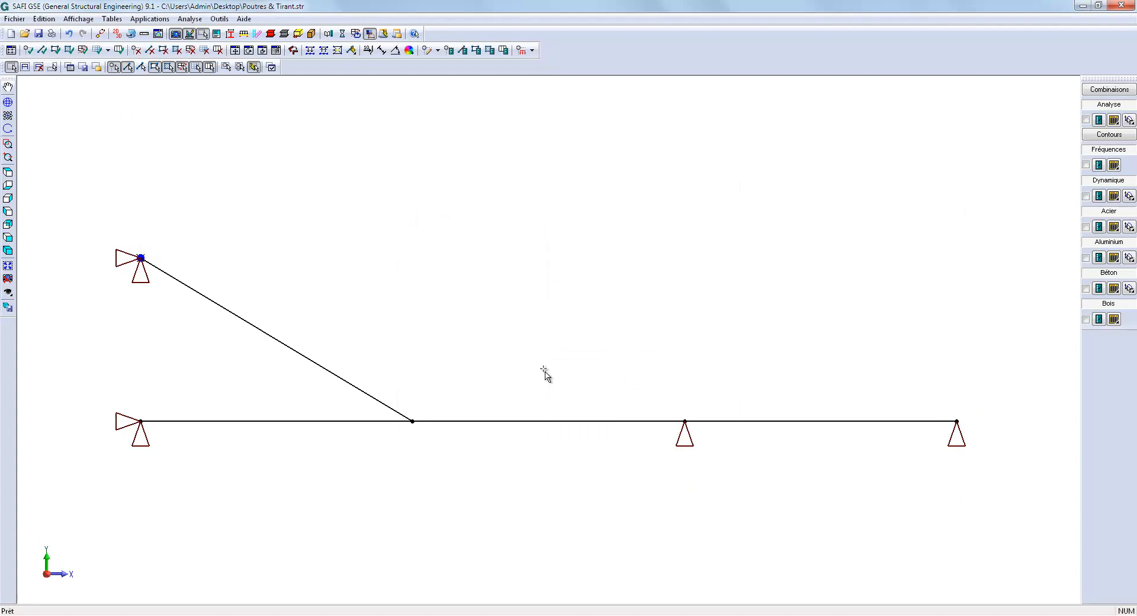
# Start a non-standard section named Section 1 for the three horizontal members and check the elastic modulus of its 350W material
pyautogui.click(11, 279)
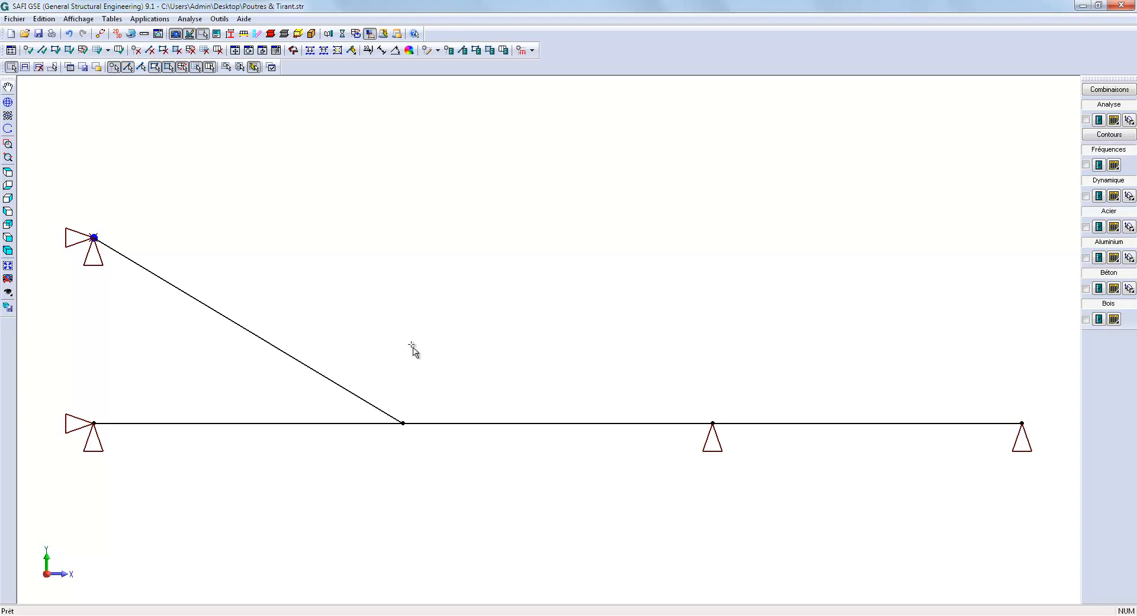
pyautogui.moveTo(58, 405); pyautogui.dragTo(1043, 468)
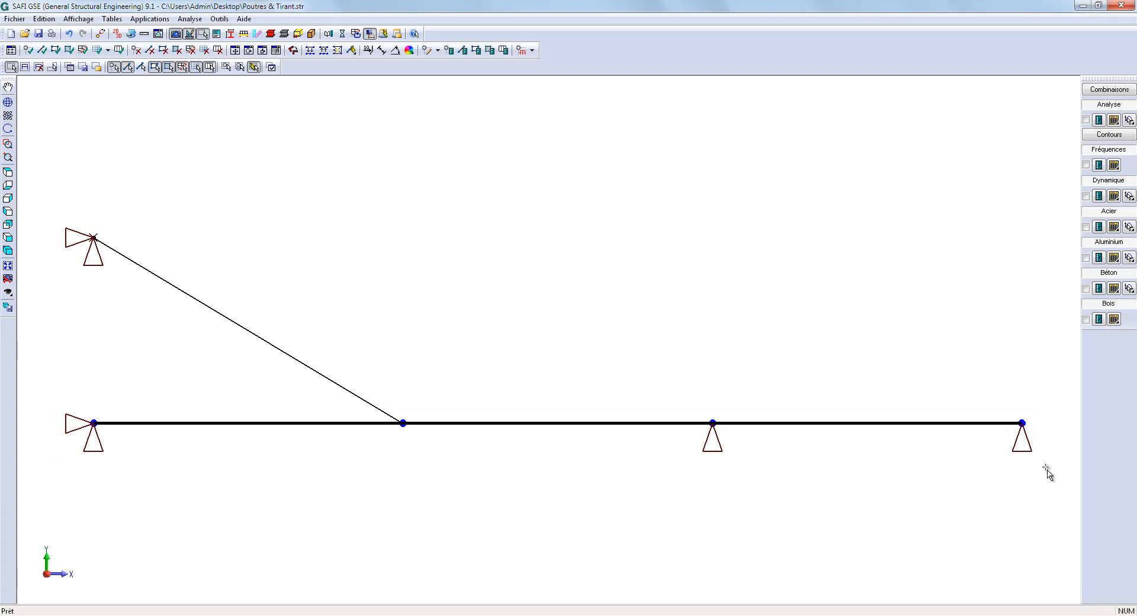
pyautogui.click(464, 53)
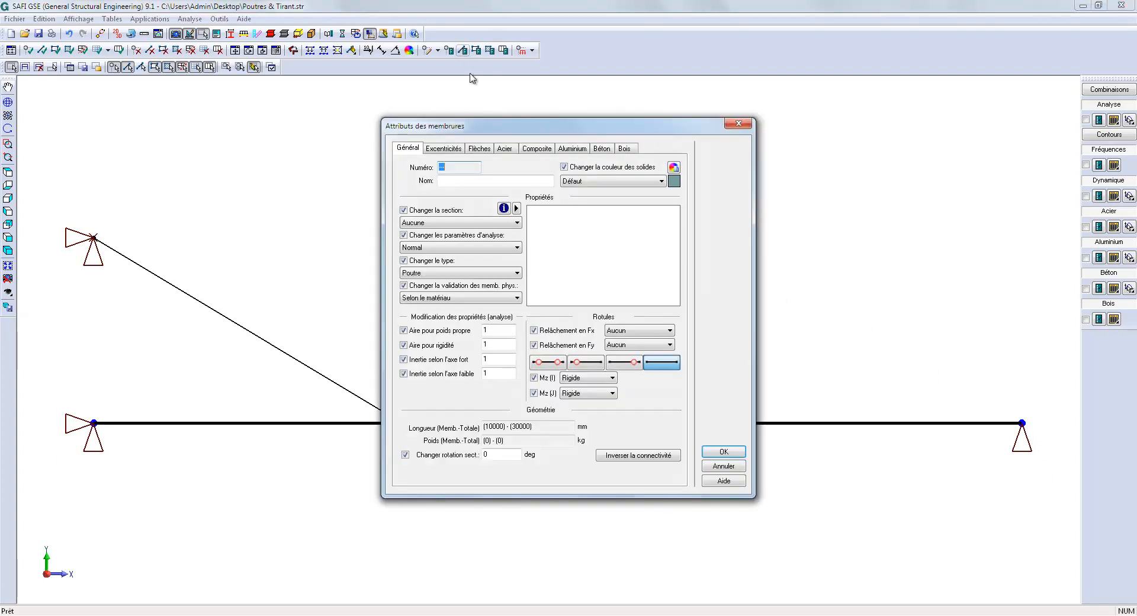
pyautogui.click(517, 208)
pyautogui.click(544, 222)
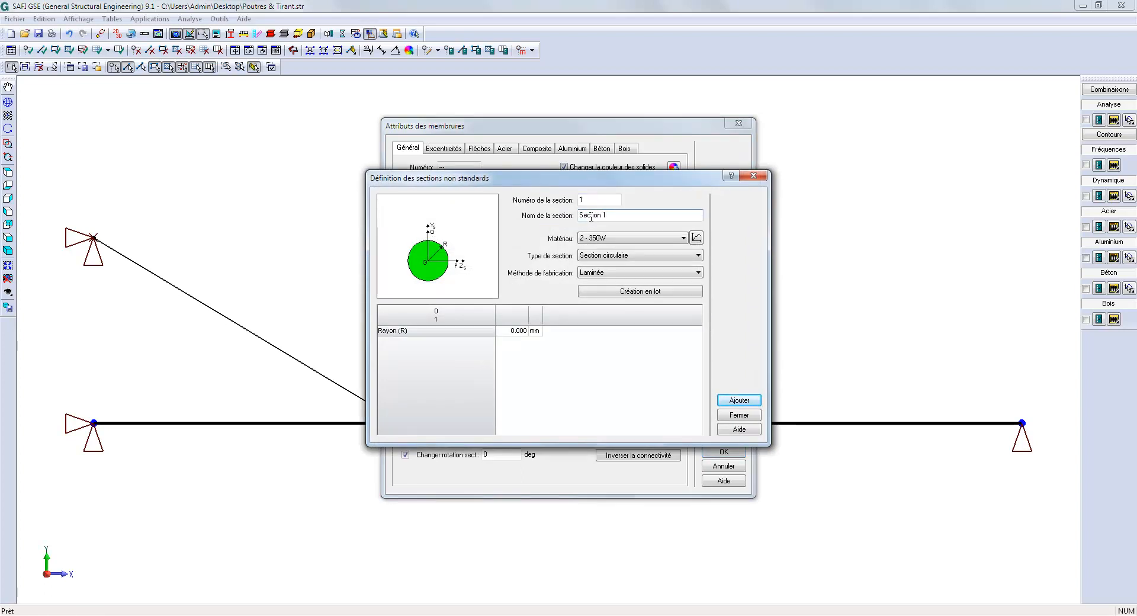
pyautogui.click(696, 237)
pyautogui.click(607, 221)
pyautogui.click(714, 469)
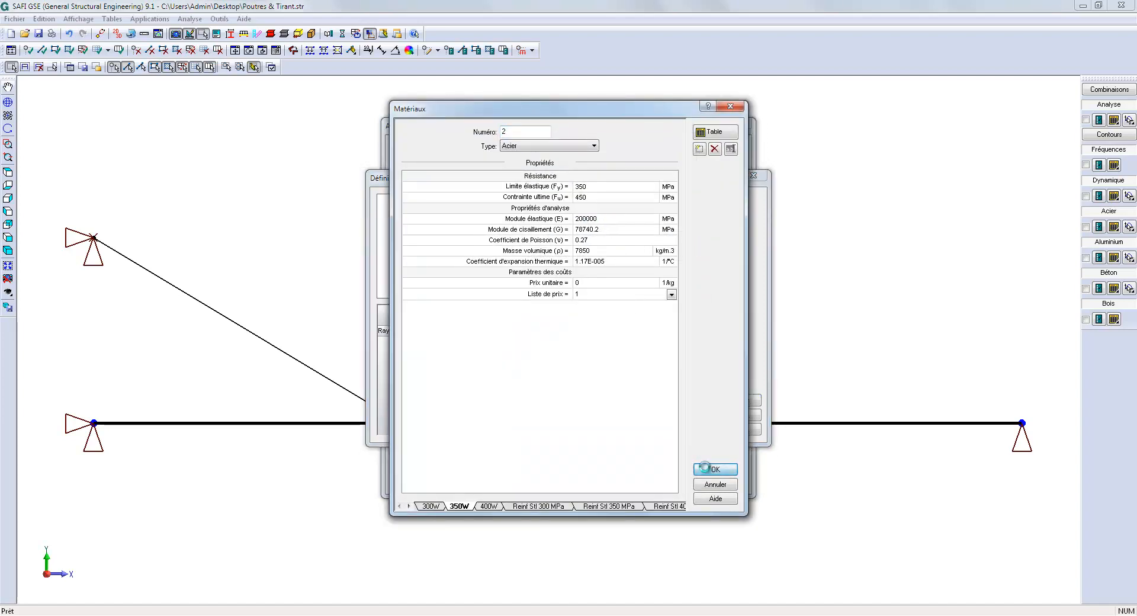
# Make Section 1 a square section (Section carrée) with a width of 331 mm and add it to the model
pyautogui.click(675, 256)
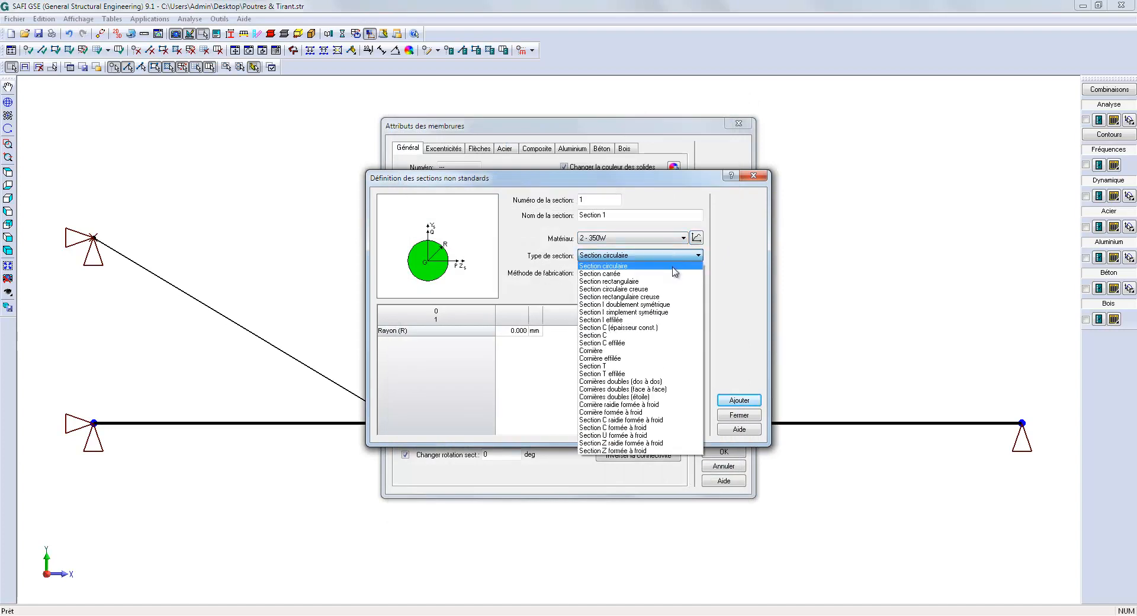
pyautogui.click(675, 272)
pyautogui.click(523, 332)
pyautogui.click(524, 332)
pyautogui.write('331')
pyautogui.click(738, 400)
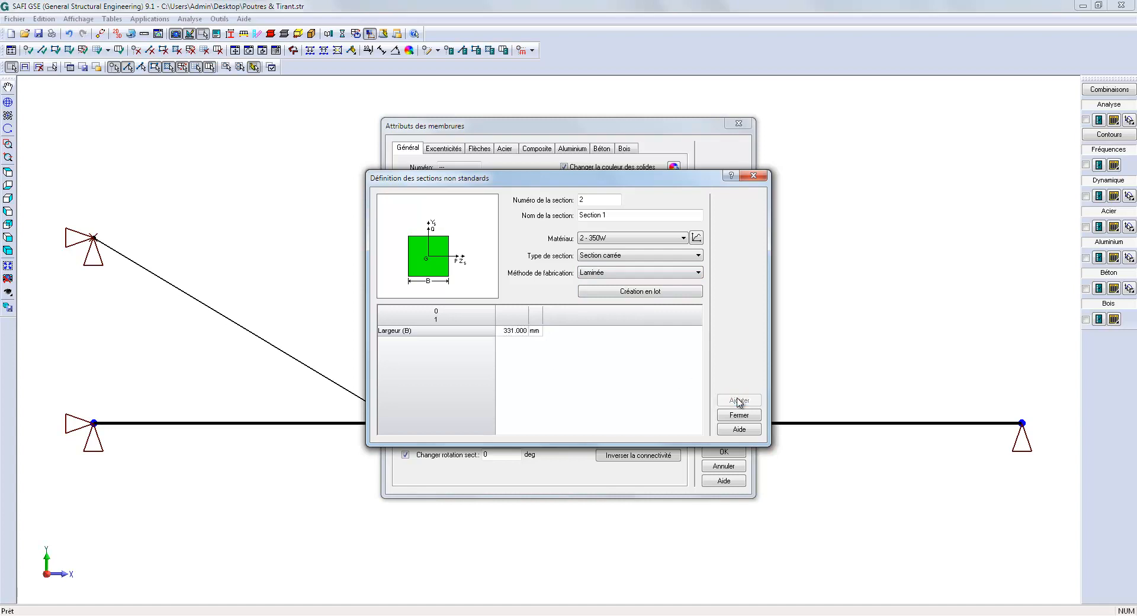
pyautogui.click(738, 414)
# Assign Section 1 to the three horizontal members
pyautogui.click(516, 223)
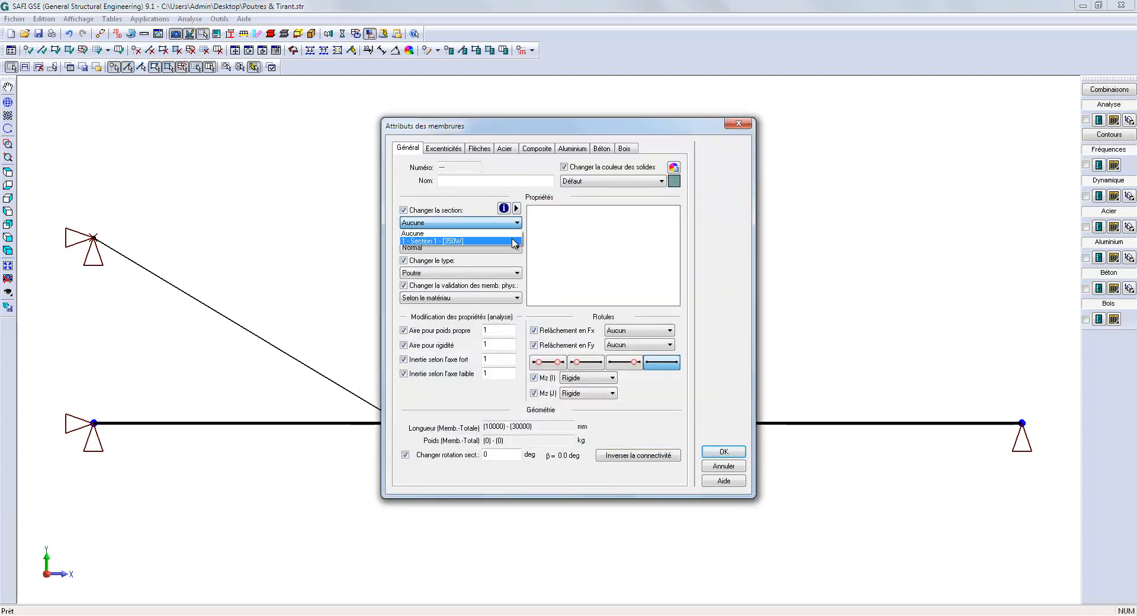
pyautogui.click(512, 241)
pyautogui.click(723, 451)
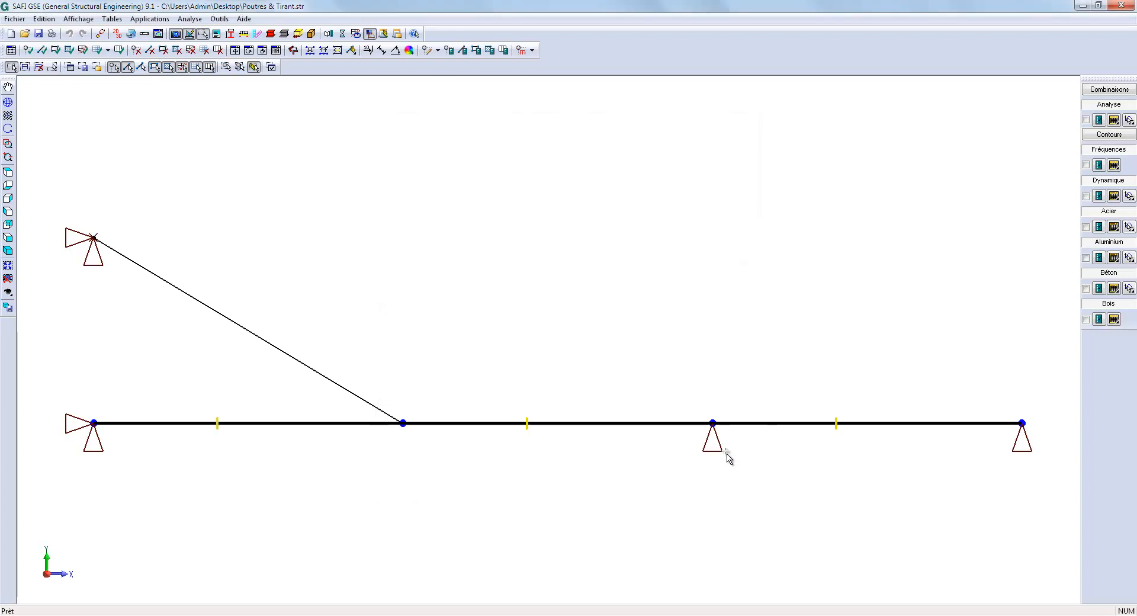
# Start a non-standard section named Section 2 for the diagonal tie rod
pyautogui.click(341, 362)
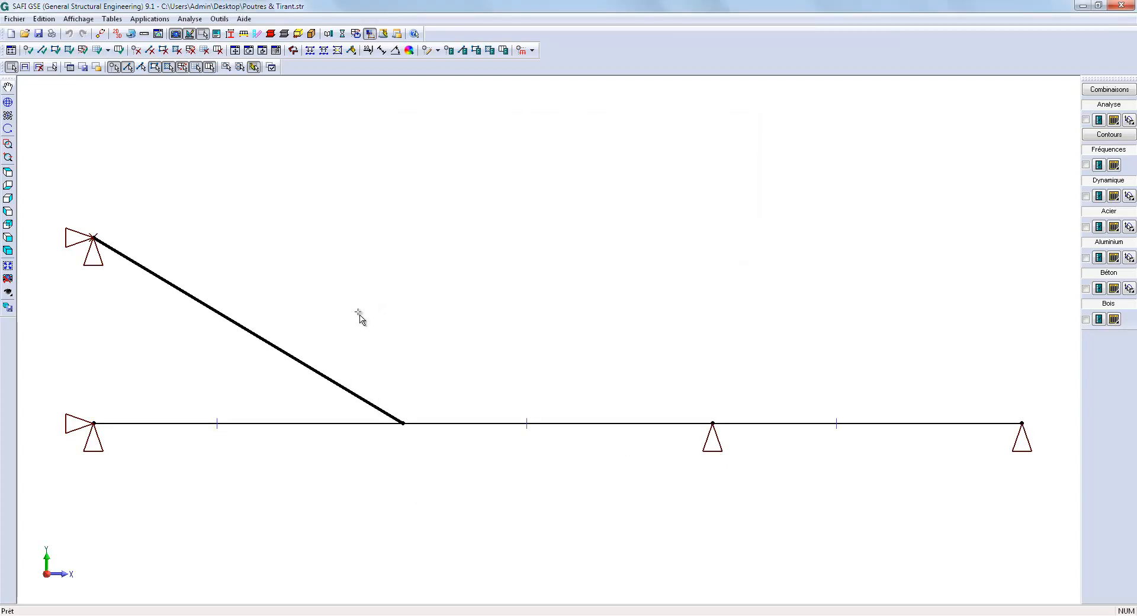
pyautogui.click(461, 50)
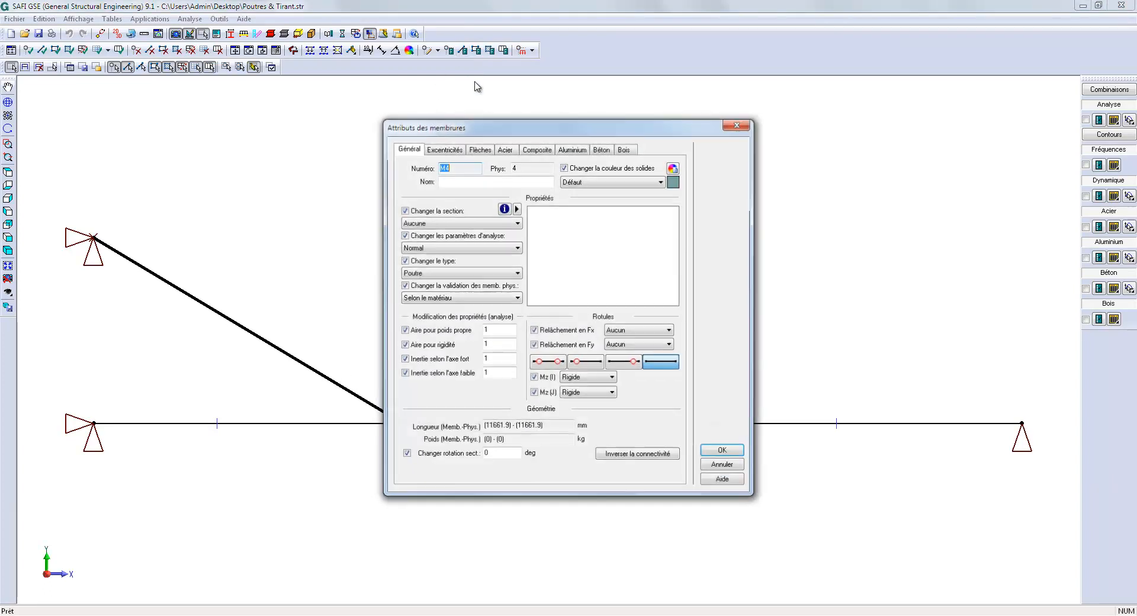
pyautogui.click(515, 208)
pyautogui.click(531, 221)
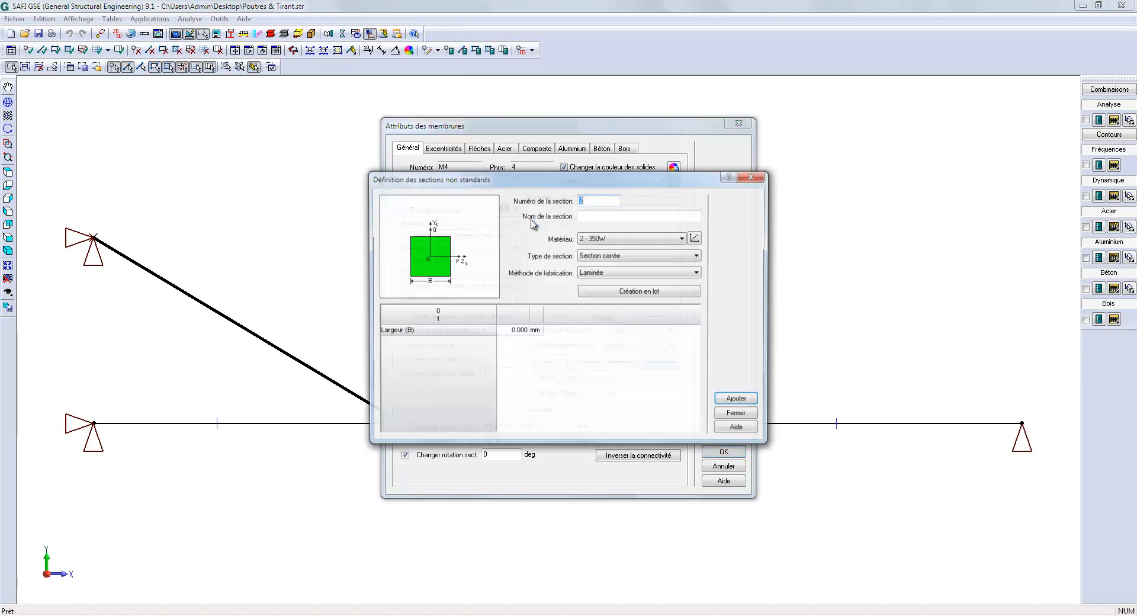
pyautogui.click(598, 216)
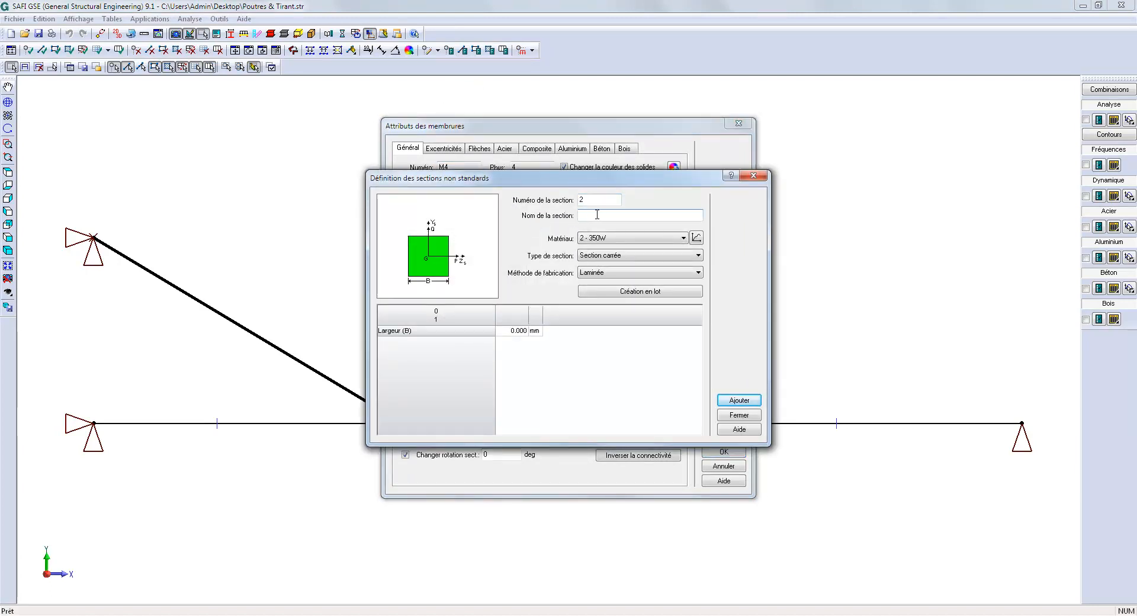
pyautogui.write('Section 2')
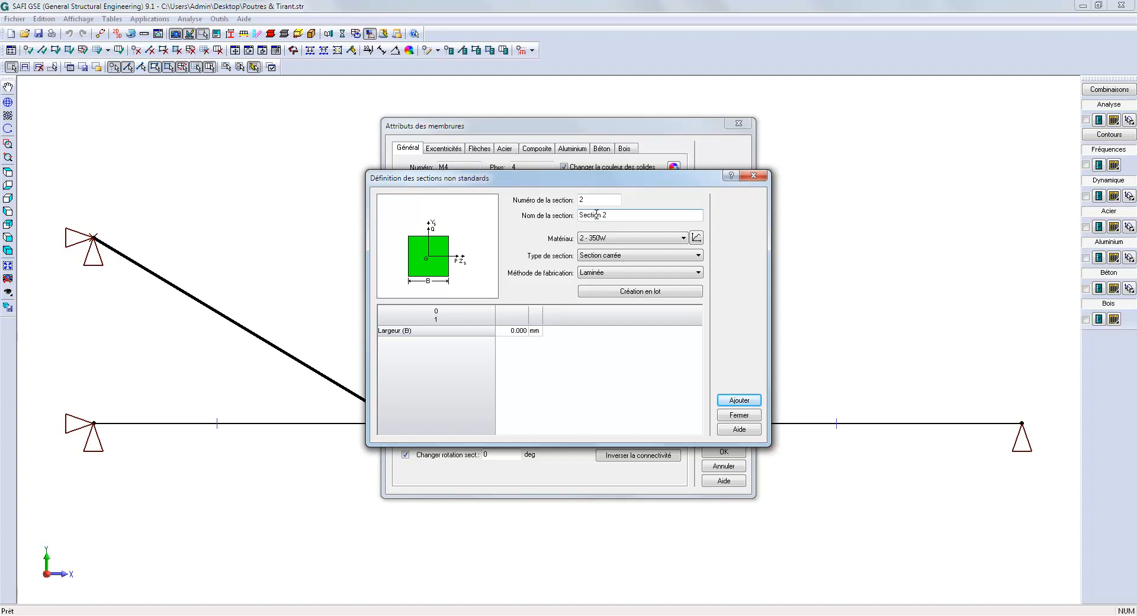
# Make Section 2 a circular section (Section circulaire), enter its radius and add it to the model
pyautogui.click(619, 255)
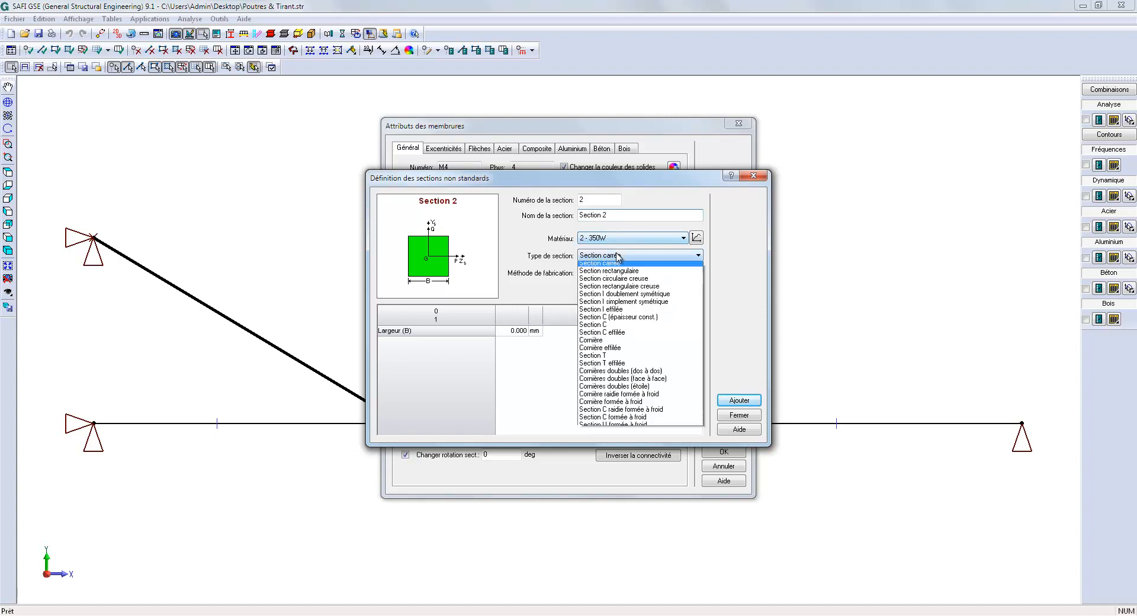
pyautogui.click(611, 272)
pyautogui.click(519, 331)
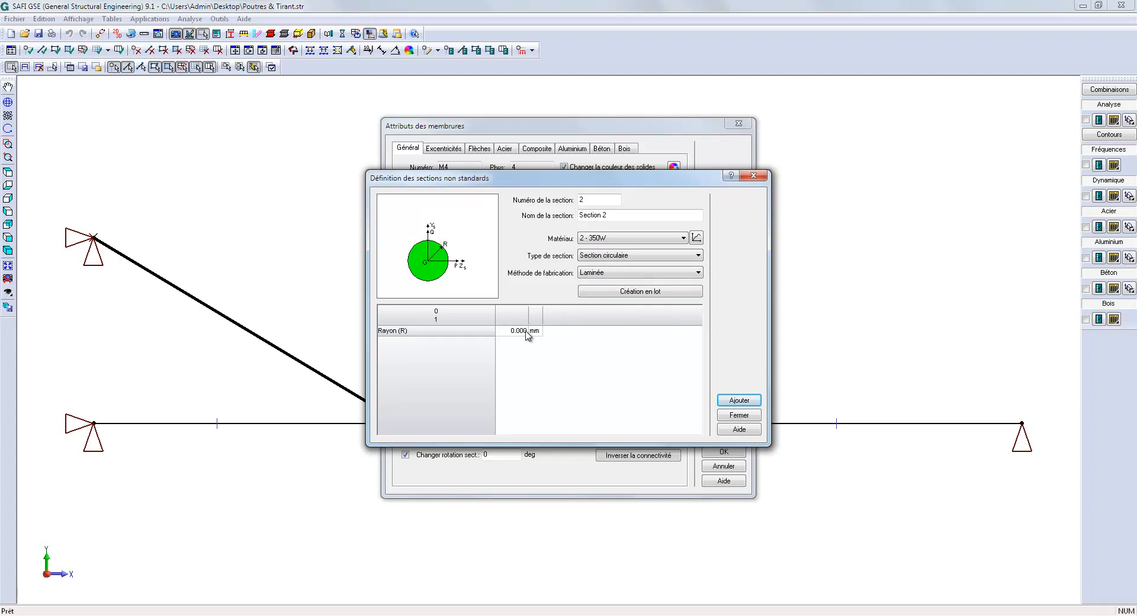
pyautogui.write('1')
pyautogui.click(740, 400)
pyautogui.click(740, 414)
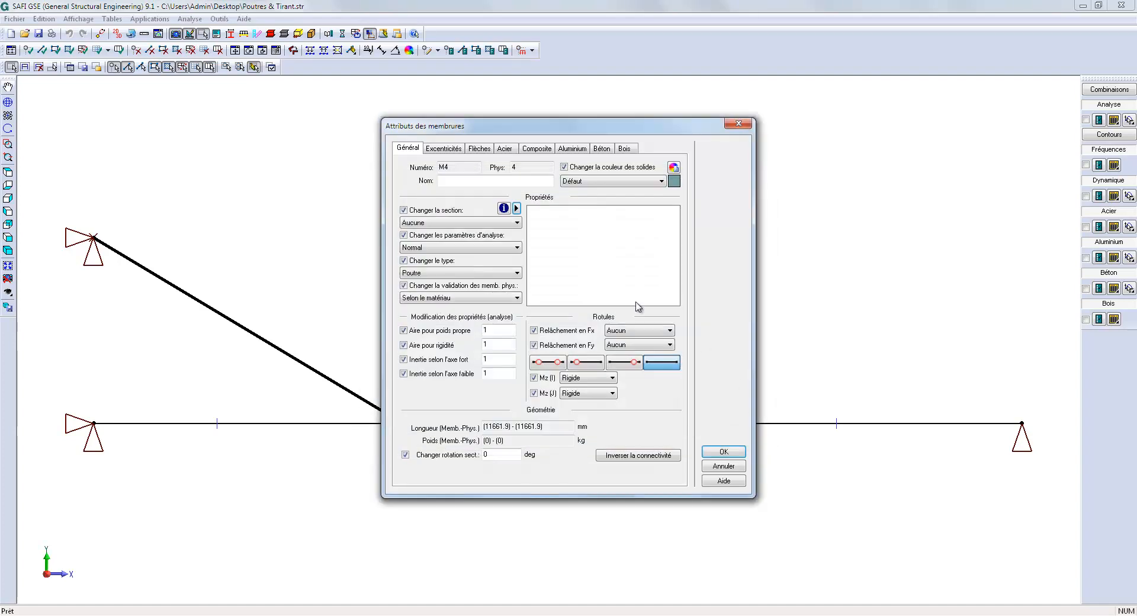
# Give the diagonal tie rod Section 2 with tension-only behaviour (Tension seulement) and hinges at both ends
pyautogui.click(517, 223)
pyautogui.click(510, 248)
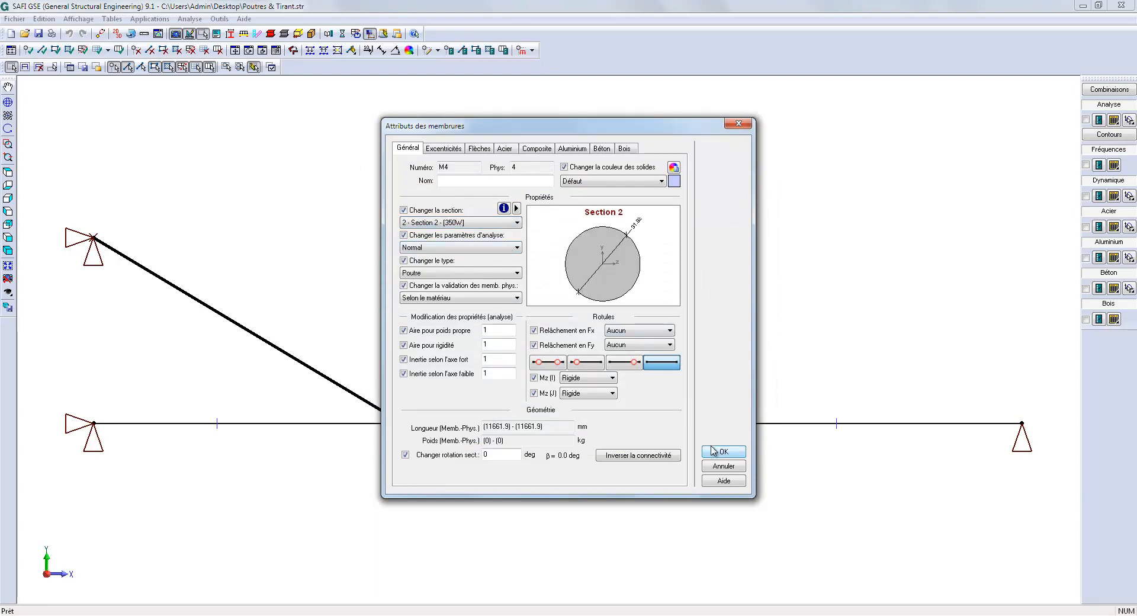
pyautogui.click(508, 249)
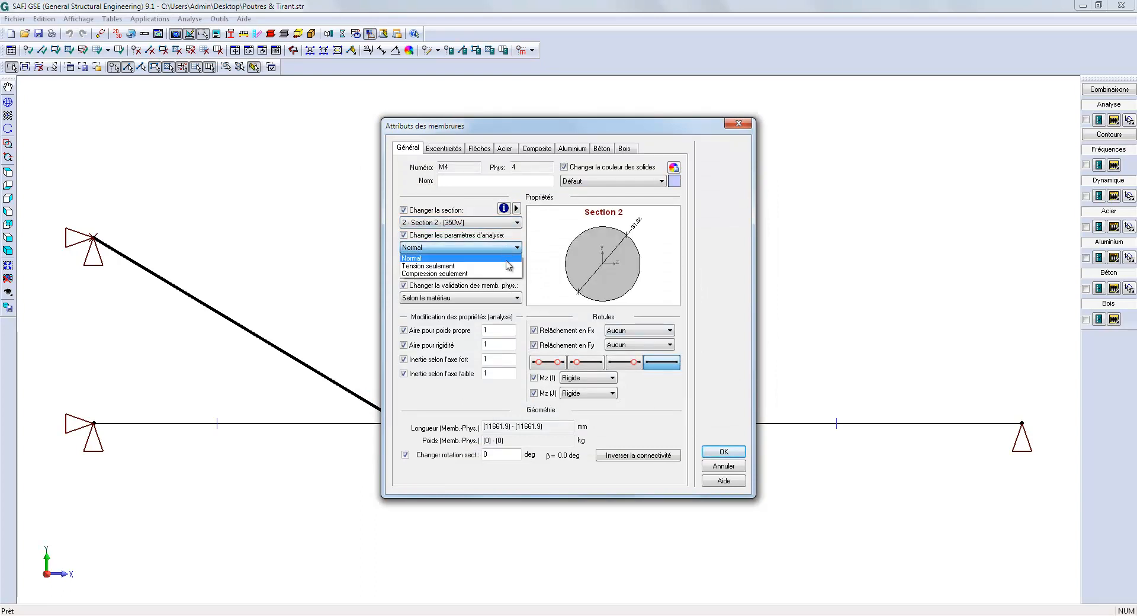
pyautogui.click(507, 266)
pyautogui.click(547, 362)
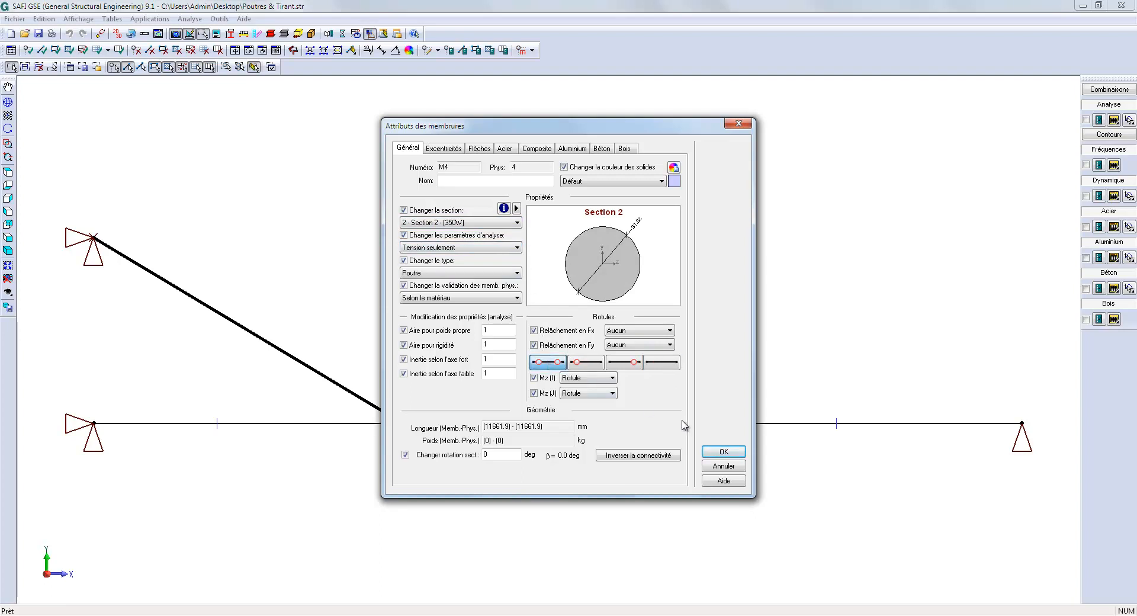
pyautogui.click(714, 454)
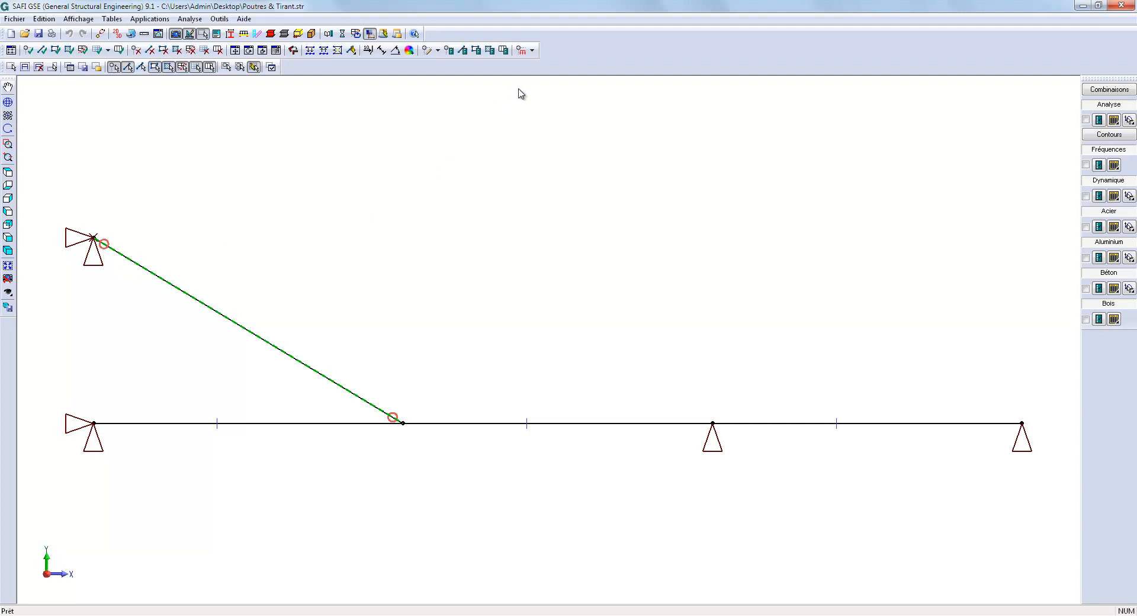
# Define base load 1 as Charge Générale with the type Charge statique générale
pyautogui.click(531, 50)
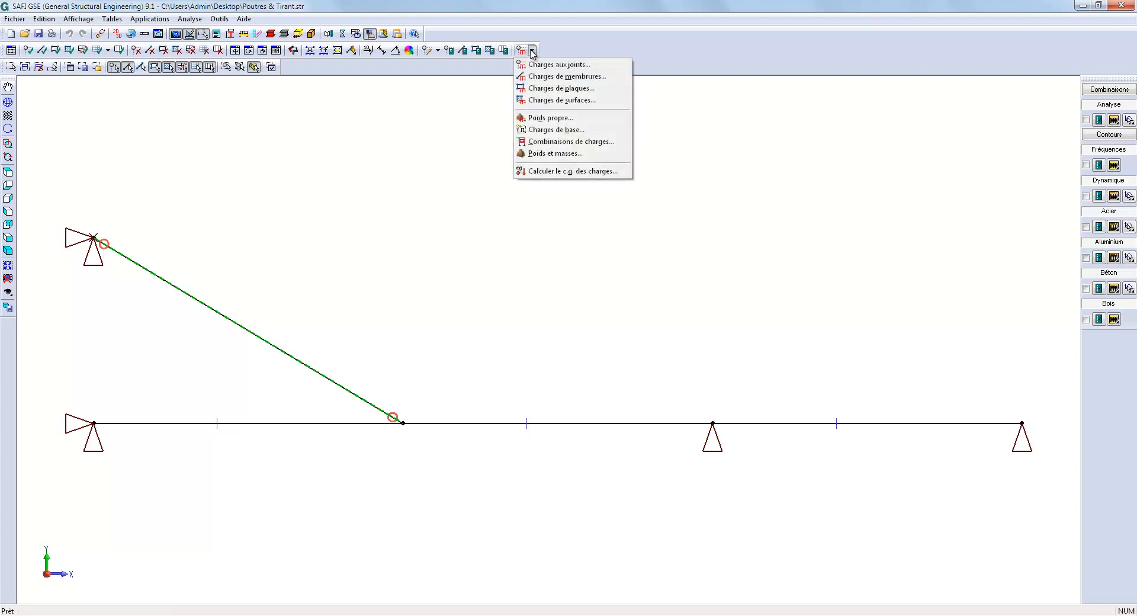
pyautogui.click(546, 130)
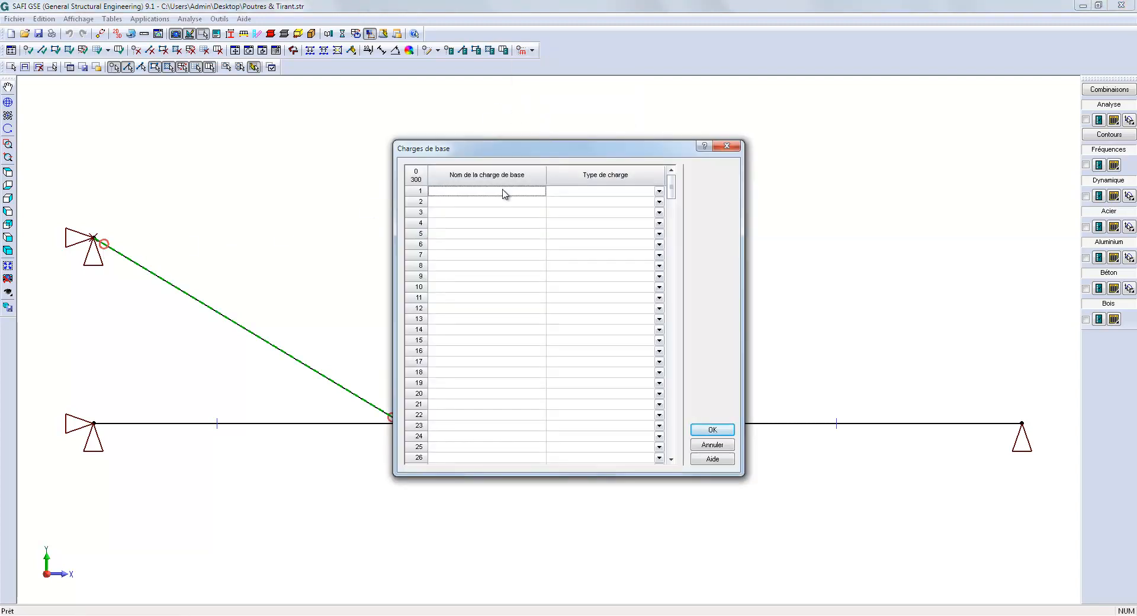
pyautogui.write('Charge Générale')
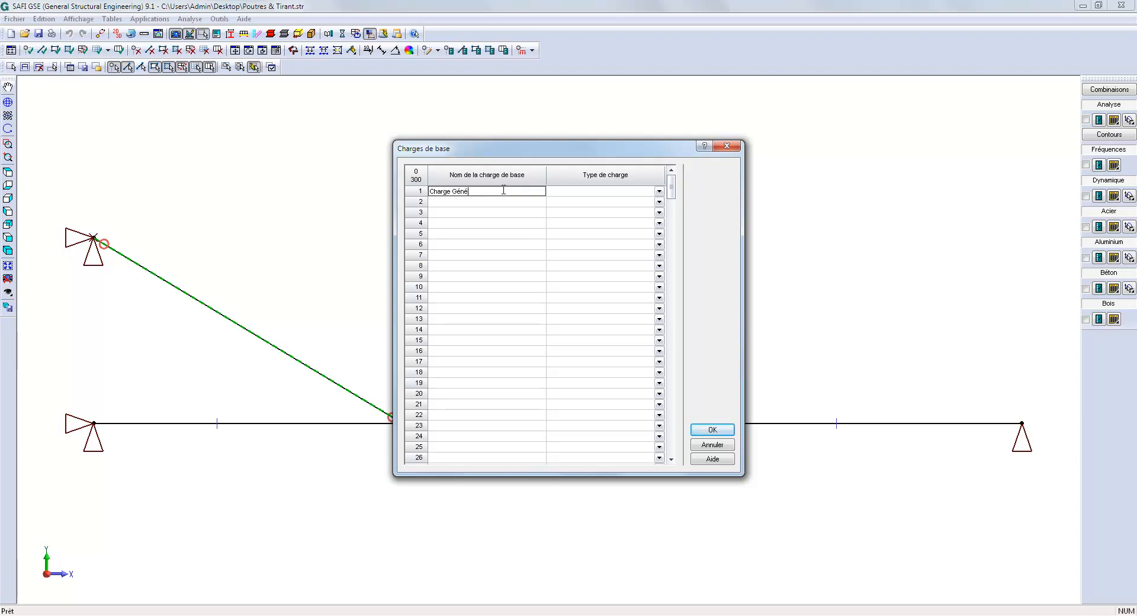
pyautogui.click(659, 190)
pyautogui.click(649, 211)
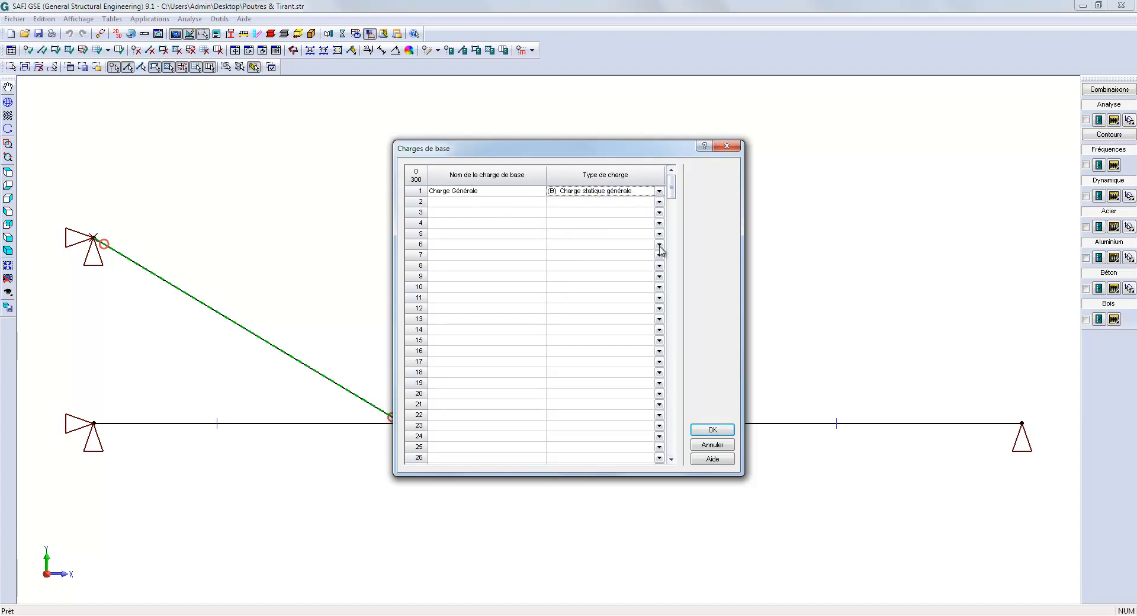
pyautogui.click(712, 429)
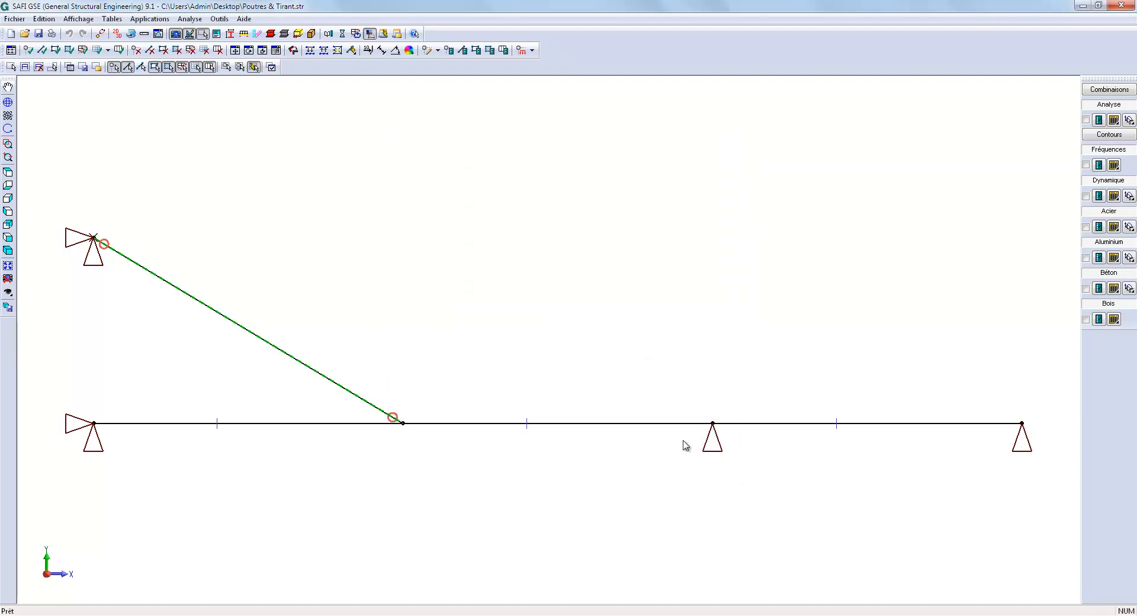
# Apply a uniform FY load of -15 kN/m under Charge Générale to the first two horizontal members, starting from the pinned end below the tie
pyautogui.moveTo(65, 401); pyautogui.dragTo(747, 480)
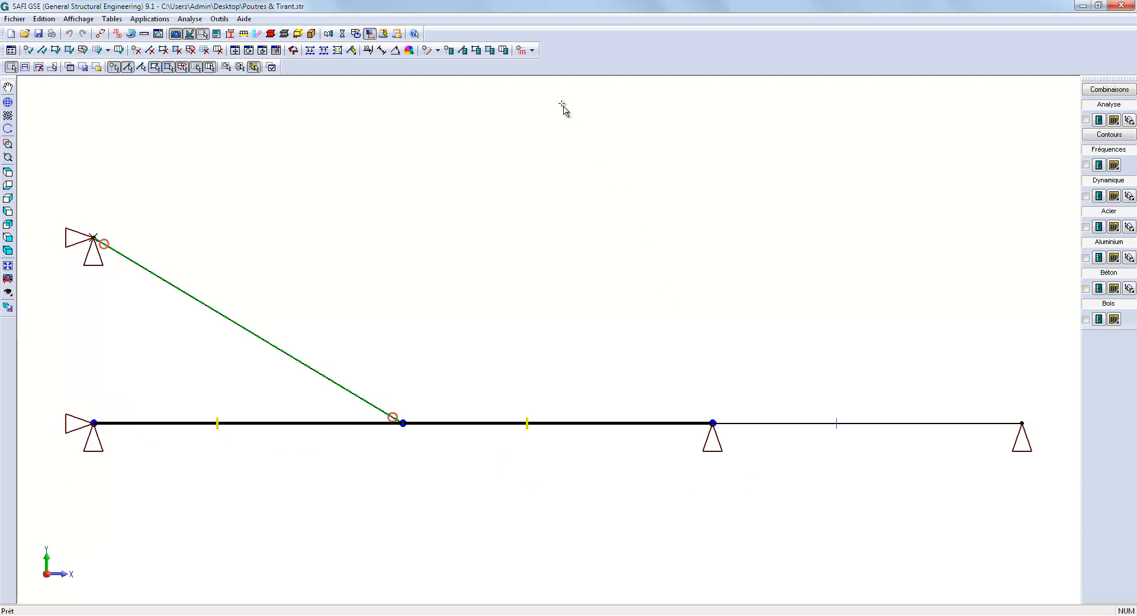
pyautogui.click(532, 51)
pyautogui.click(559, 76)
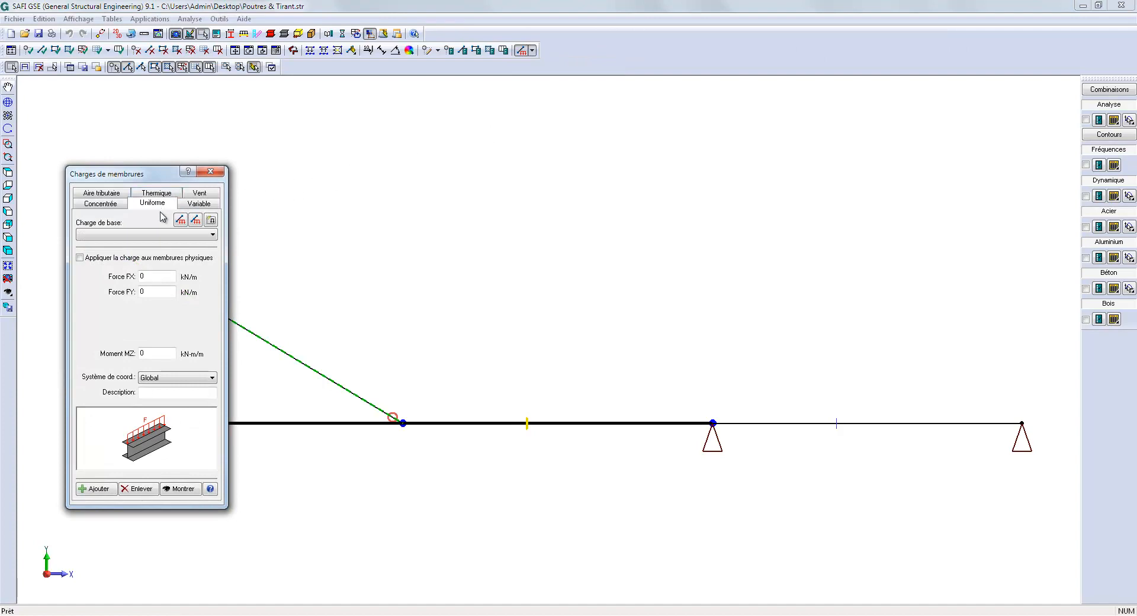
pyautogui.click(157, 235)
pyautogui.click(156, 244)
pyautogui.click(142, 291)
pyautogui.write('-15')
pyautogui.click(105, 491)
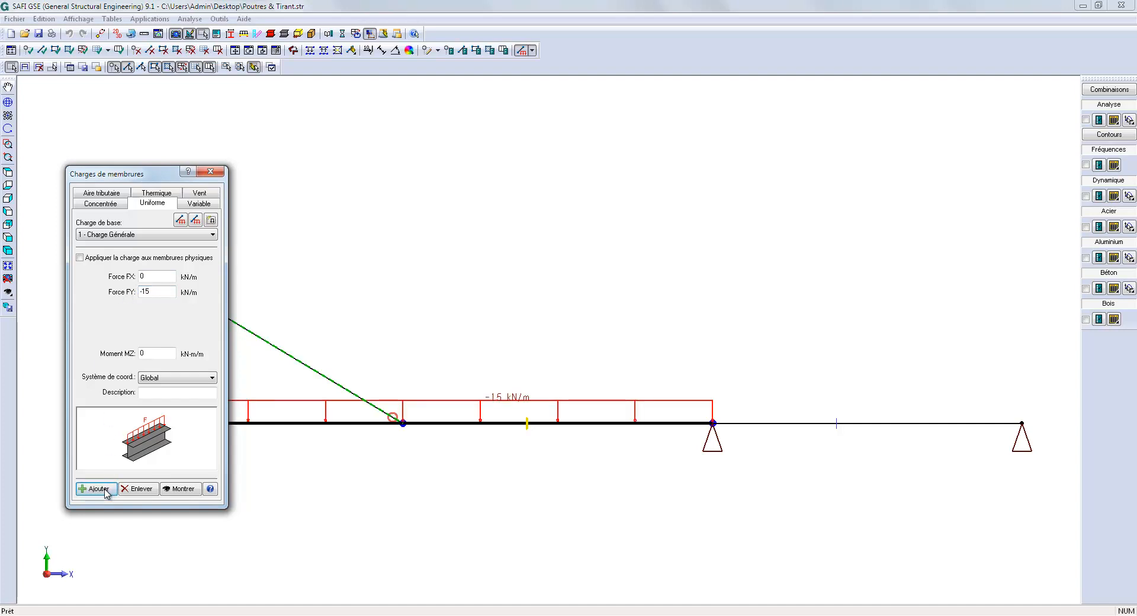
pyautogui.click(208, 174)
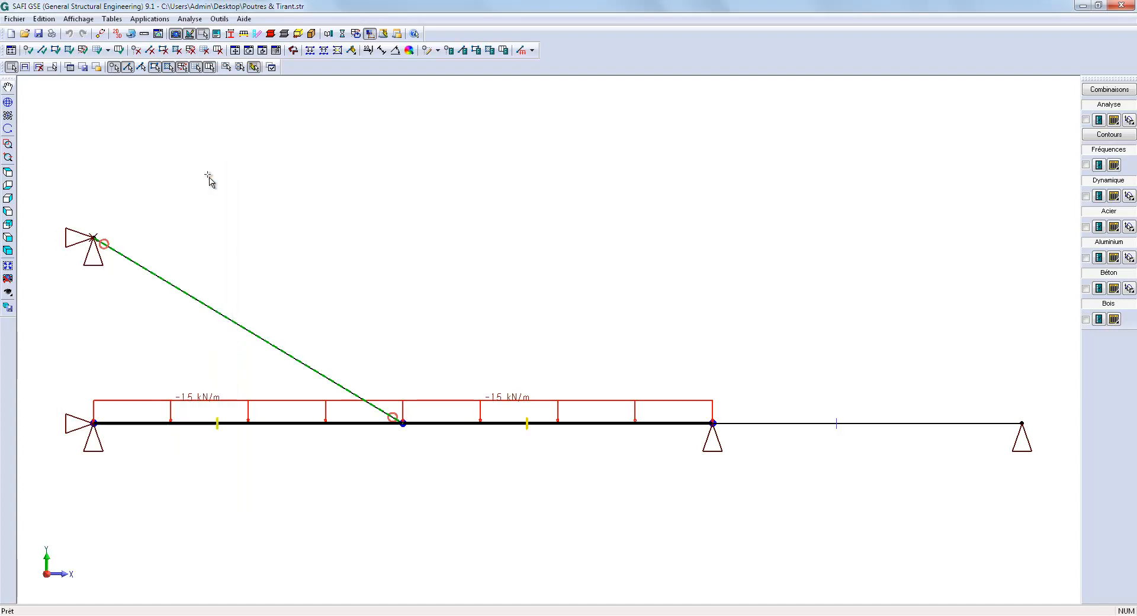
# Set up load combination 1, rename it Comb. 1 and clear the member selection
pyautogui.click(532, 51)
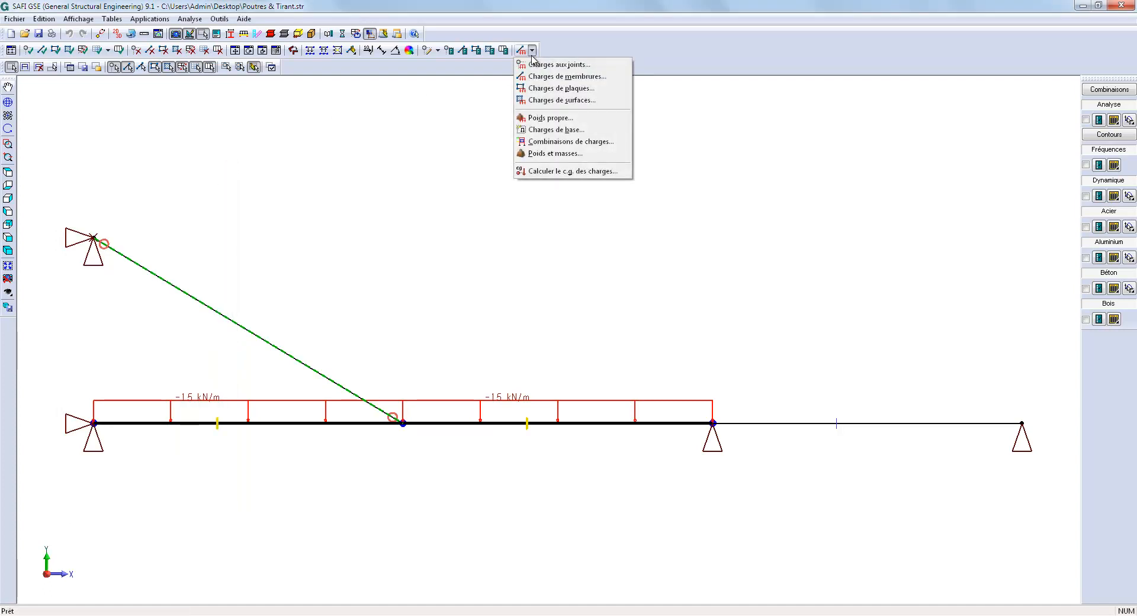
pyautogui.click(527, 142)
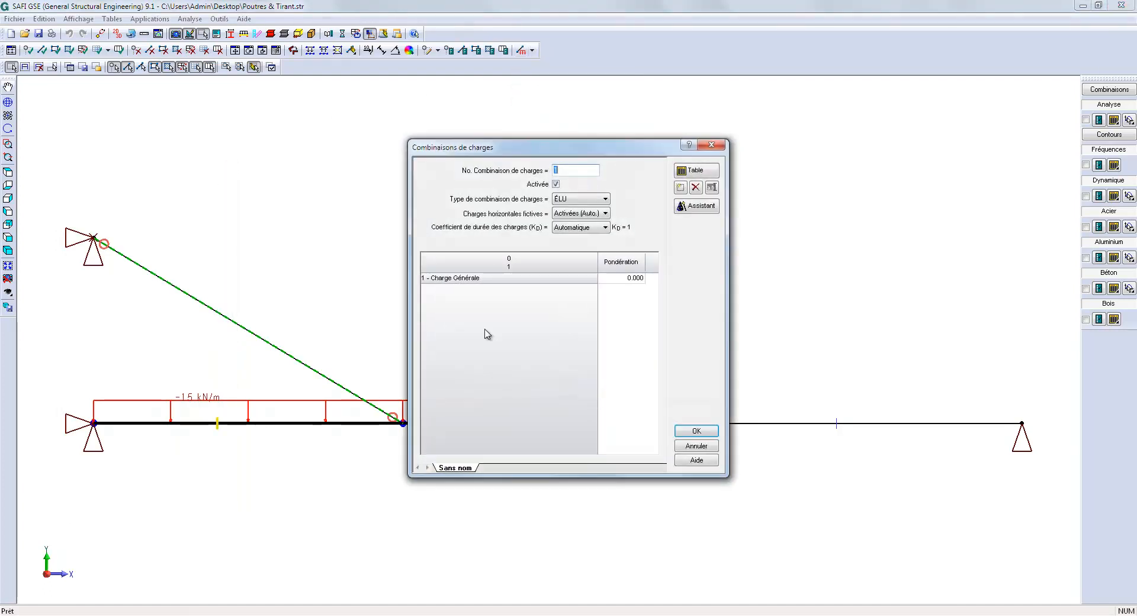
pyautogui.doubleClick(466, 468)
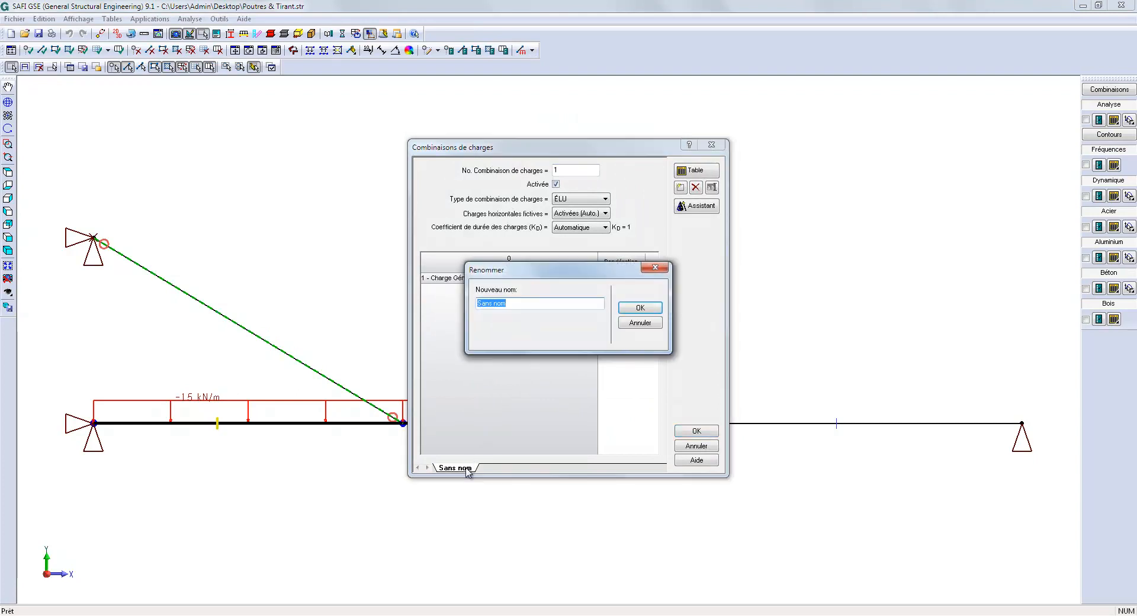
pyautogui.write('Comb. 1')
pyautogui.click(639, 307)
pyautogui.press('Return')
pyautogui.click(688, 432)
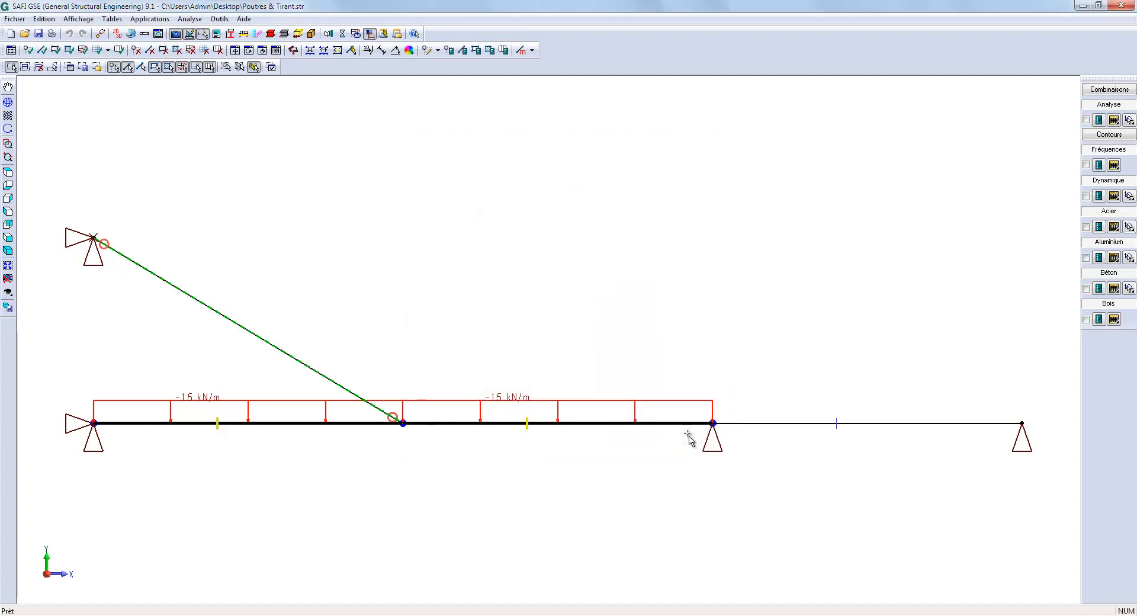
pyautogui.click(687, 434)
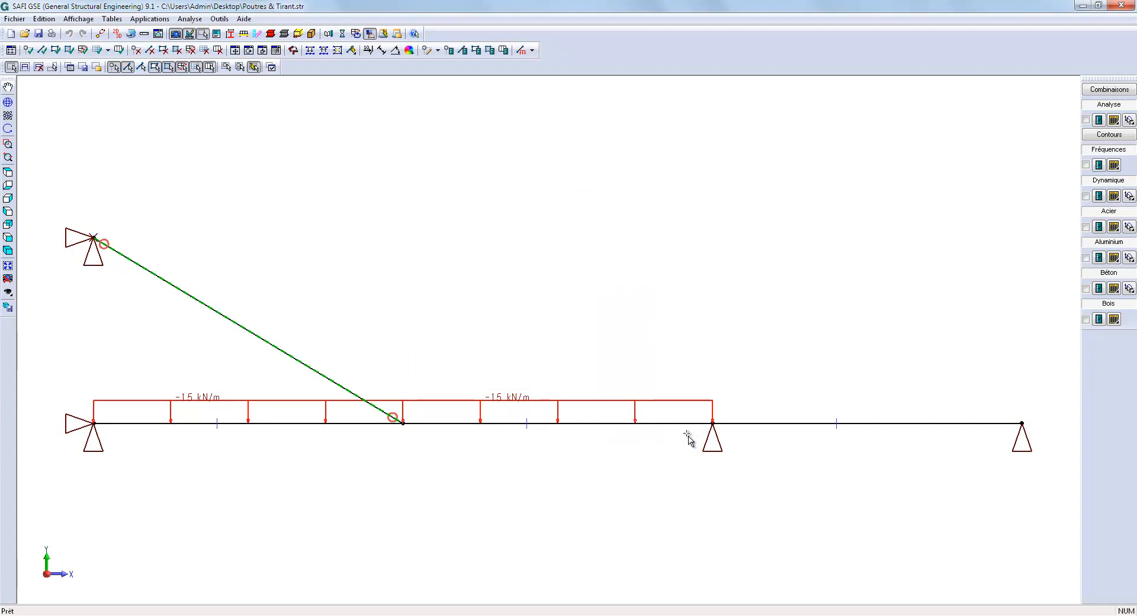
# Run the linear static analysis (Statique linéaire) with unidirectional elements enabled
pyautogui.click(342, 35)
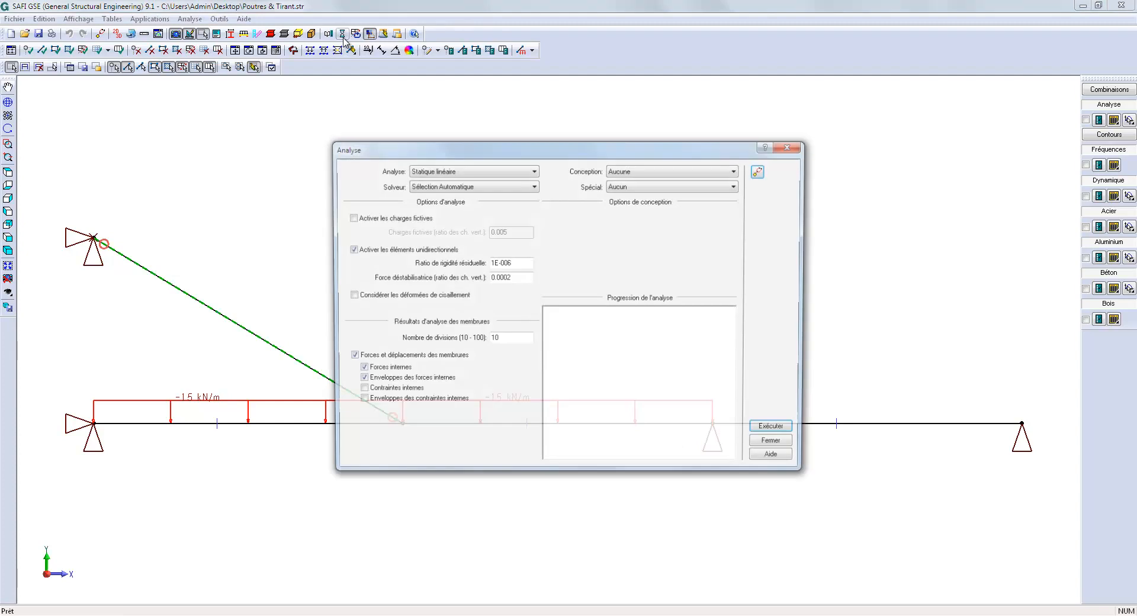
pyautogui.click(764, 431)
pyautogui.click(585, 345)
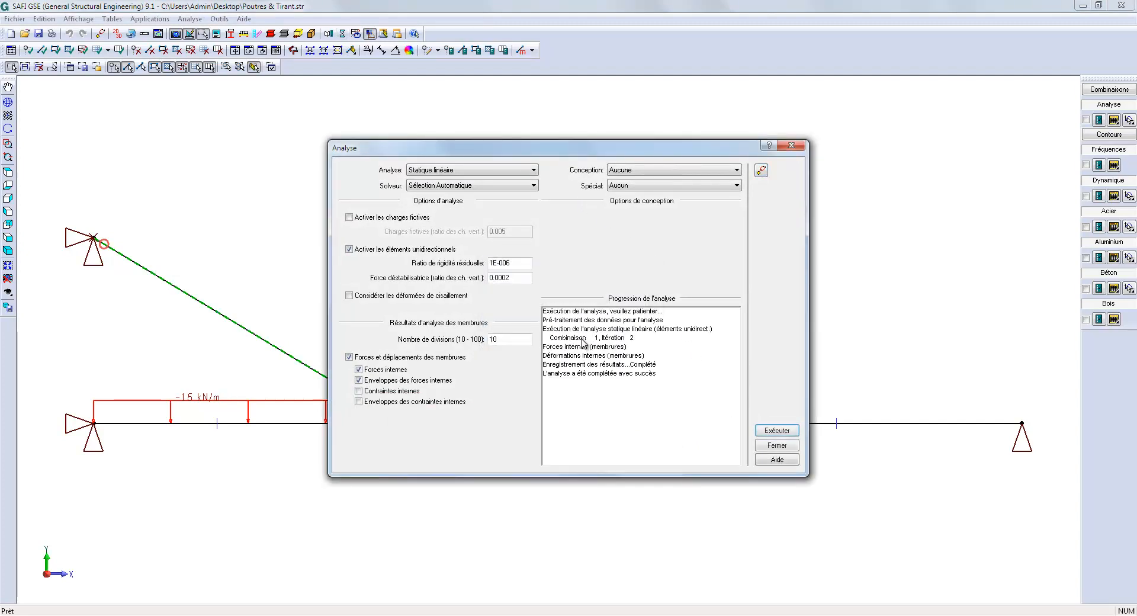
pyautogui.click(766, 448)
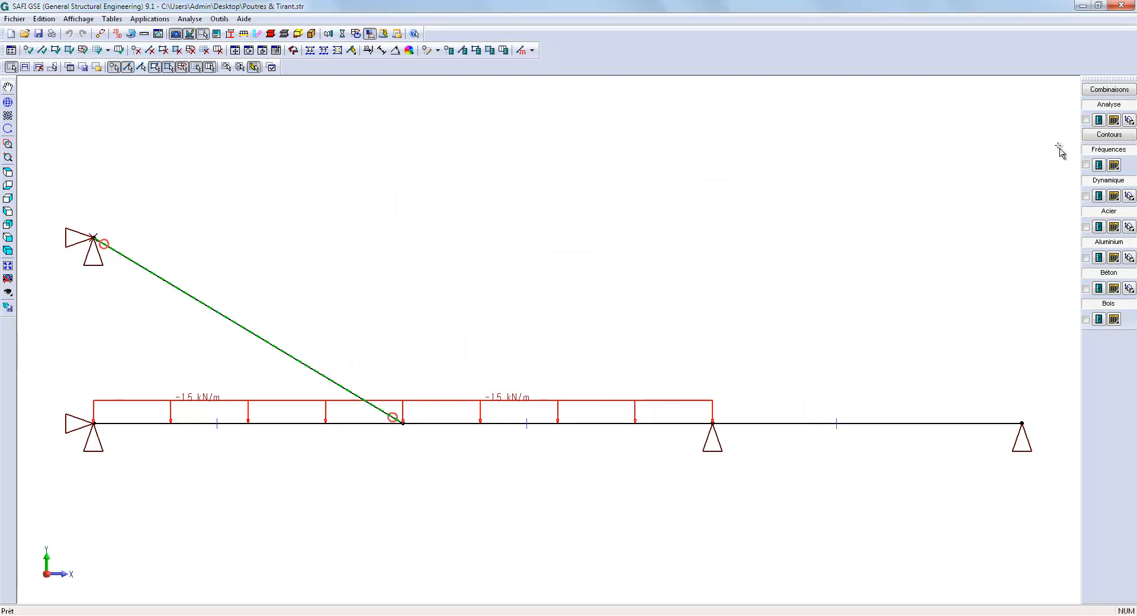
# Display the static analysis results on the model, showing the Fx axial forces instead of the internal deformations
pyautogui.click(1084, 121)
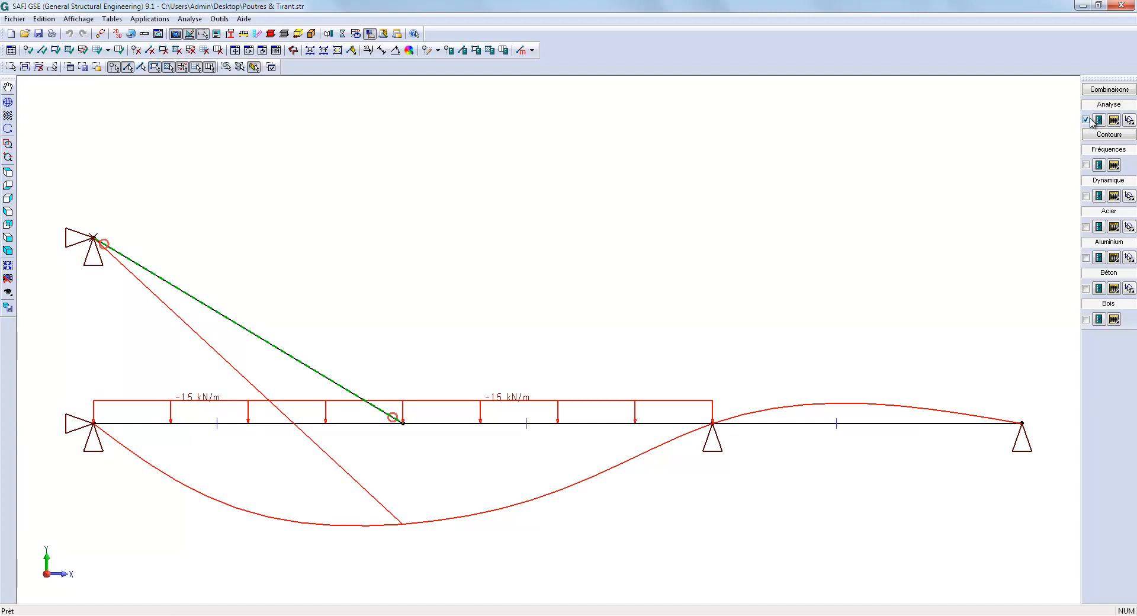
pyautogui.click(1098, 119)
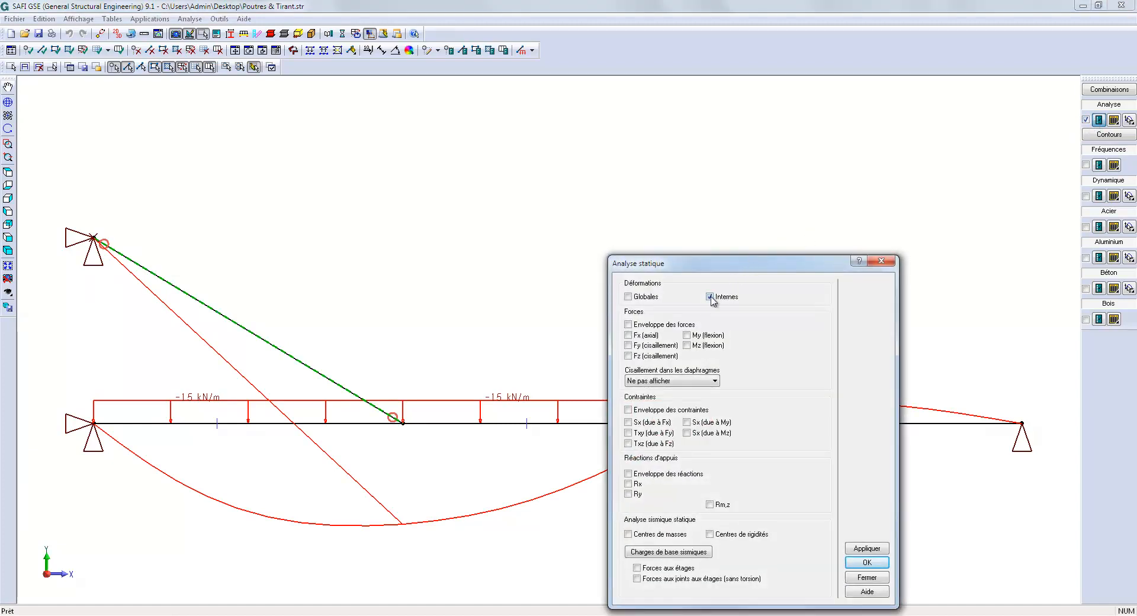
pyautogui.click(628, 335)
pyautogui.click(867, 548)
pyautogui.moveTo(726, 259); pyautogui.dragTo(804, 125)
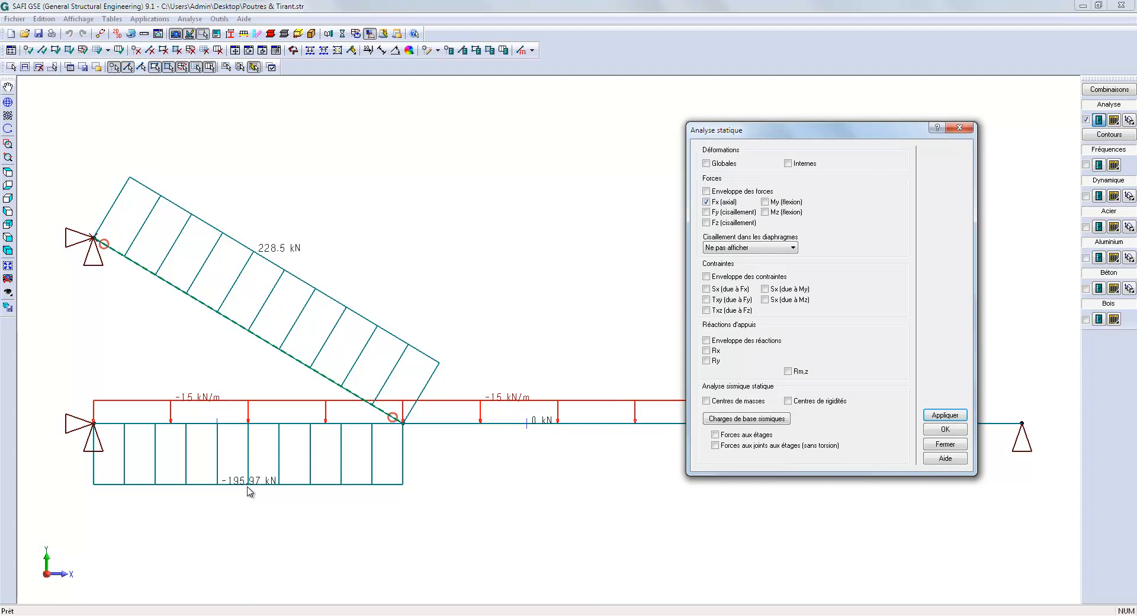
# Replace the axial force diagram with the vertical support reactions Ry and examine them at every support
pyautogui.click(706, 201)
pyautogui.click(949, 416)
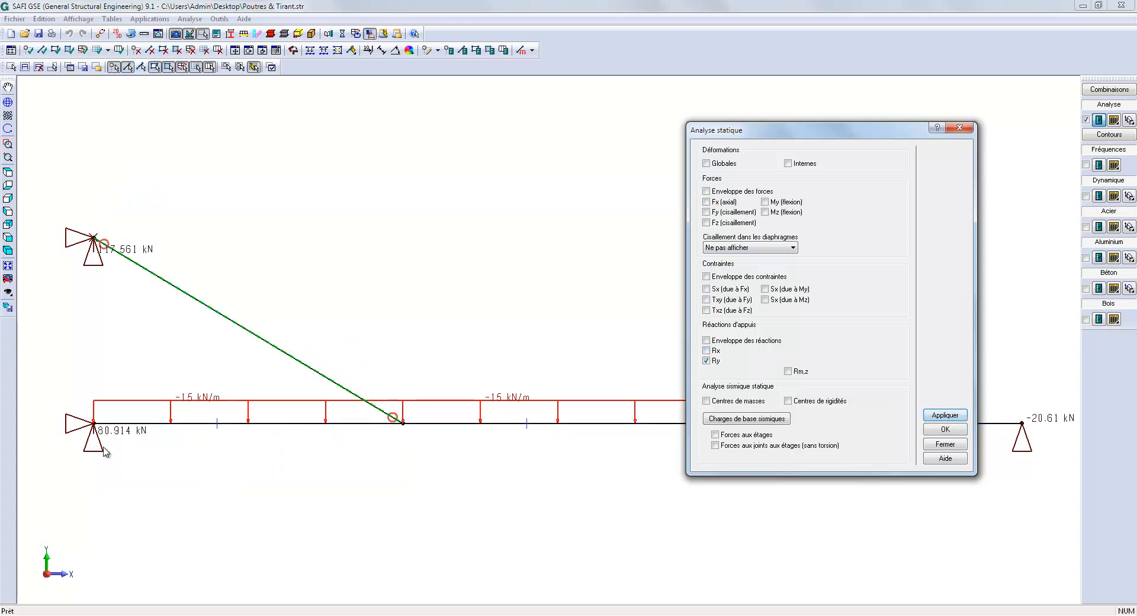
pyautogui.moveTo(806, 145); pyautogui.dragTo(377, 113)
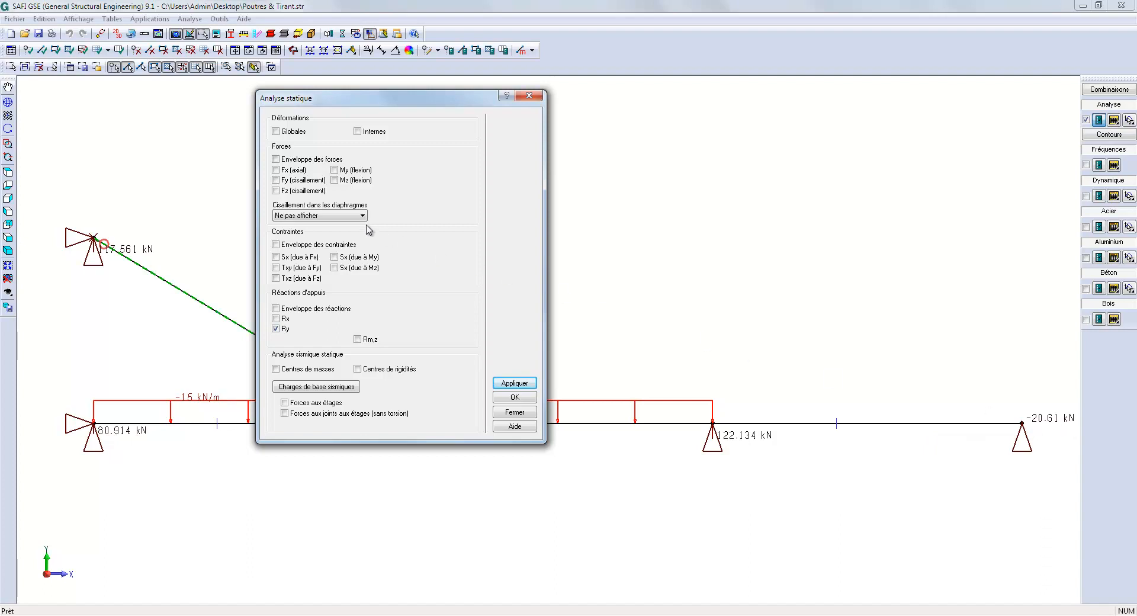
# Add the Fy shear force diagram to the displayed Ry reactions and move the static results dialog clear of the beam
pyautogui.click(276, 181)
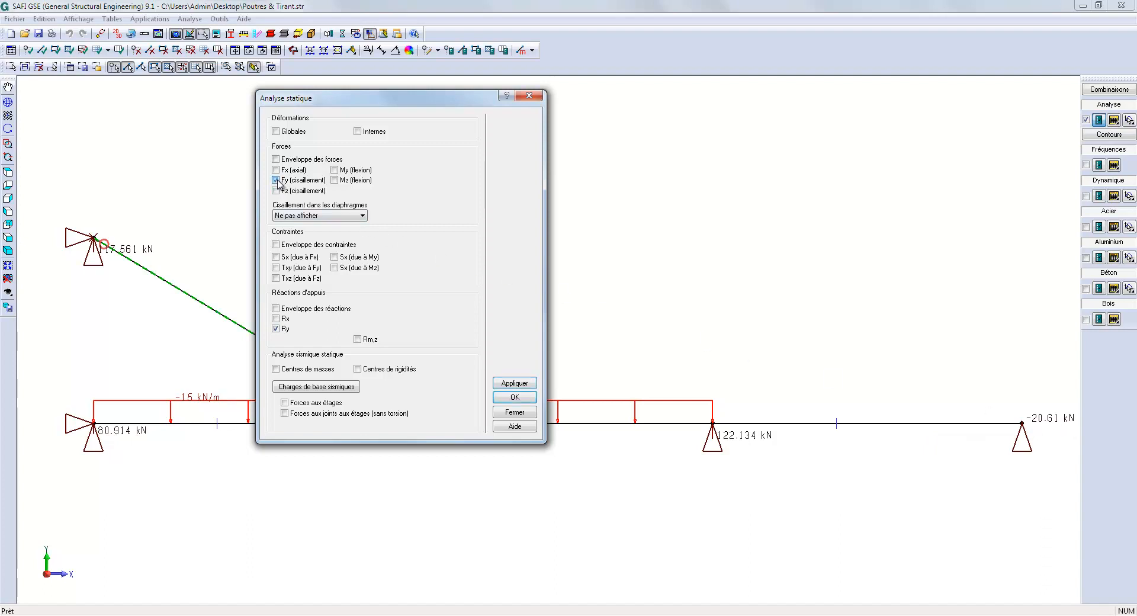
pyautogui.click(514, 383)
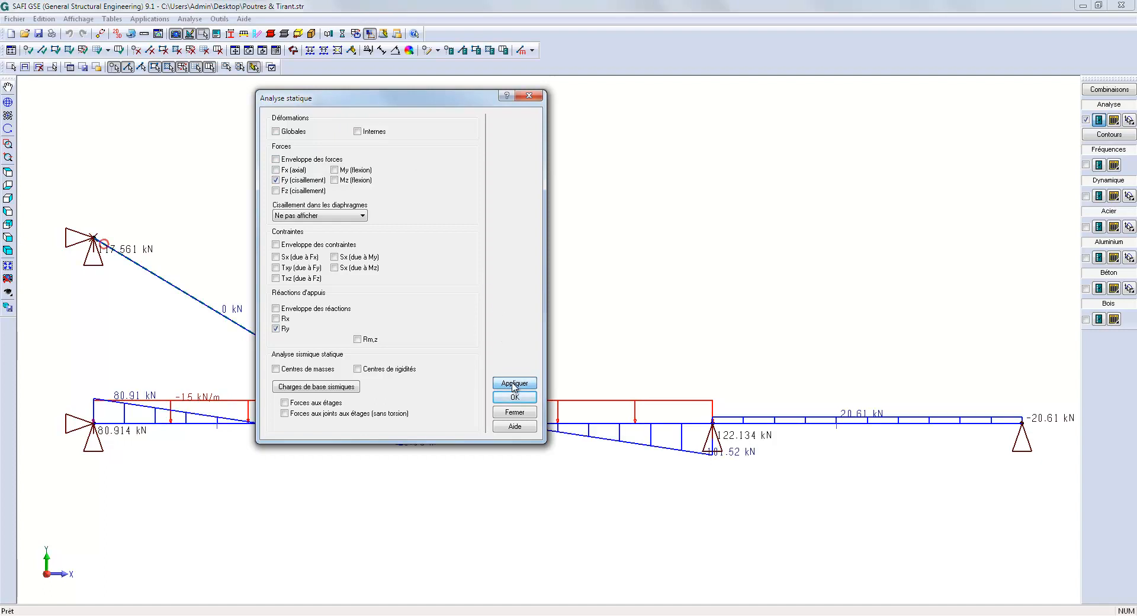
pyautogui.moveTo(470, 102); pyautogui.dragTo(735, 23)
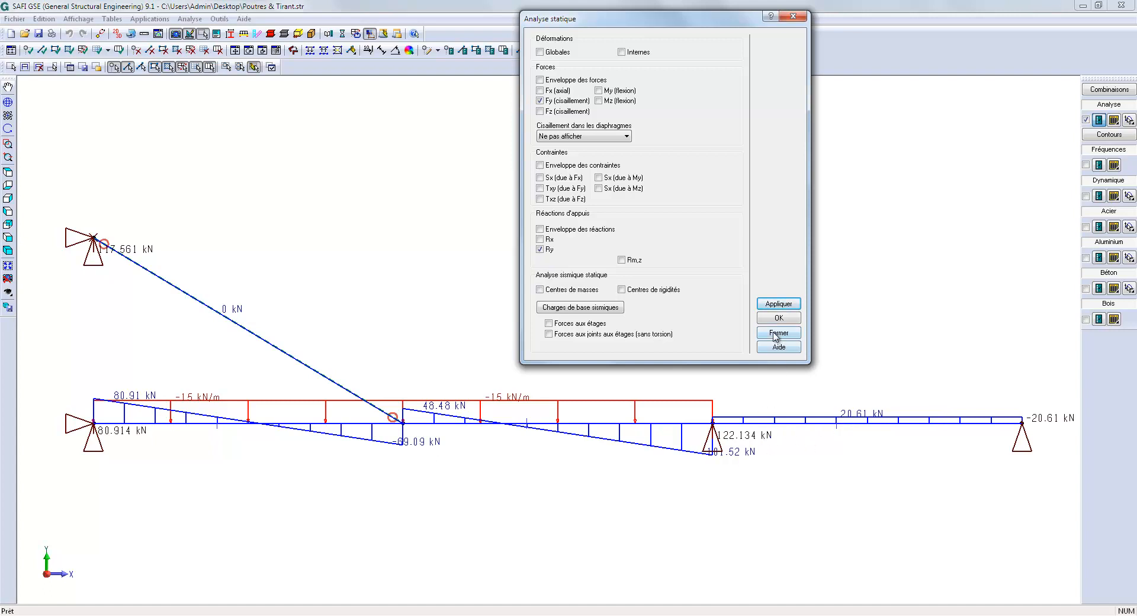
# Replace the Fy shear diagram and Ry reactions with the Mz bending moment diagram on the model
pyautogui.click(540, 102)
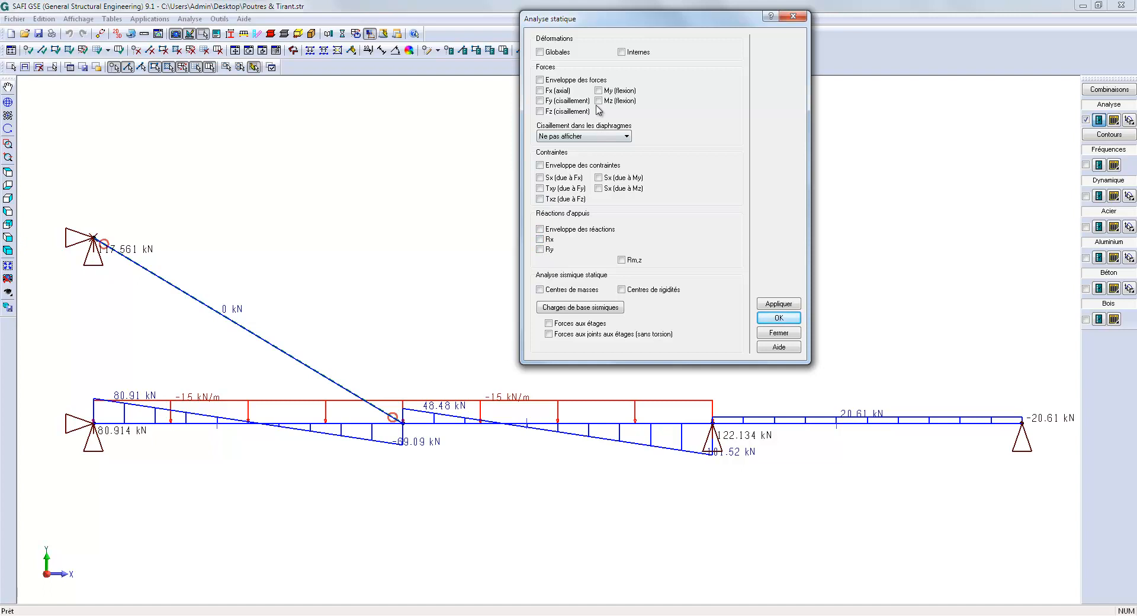
pyautogui.click(792, 305)
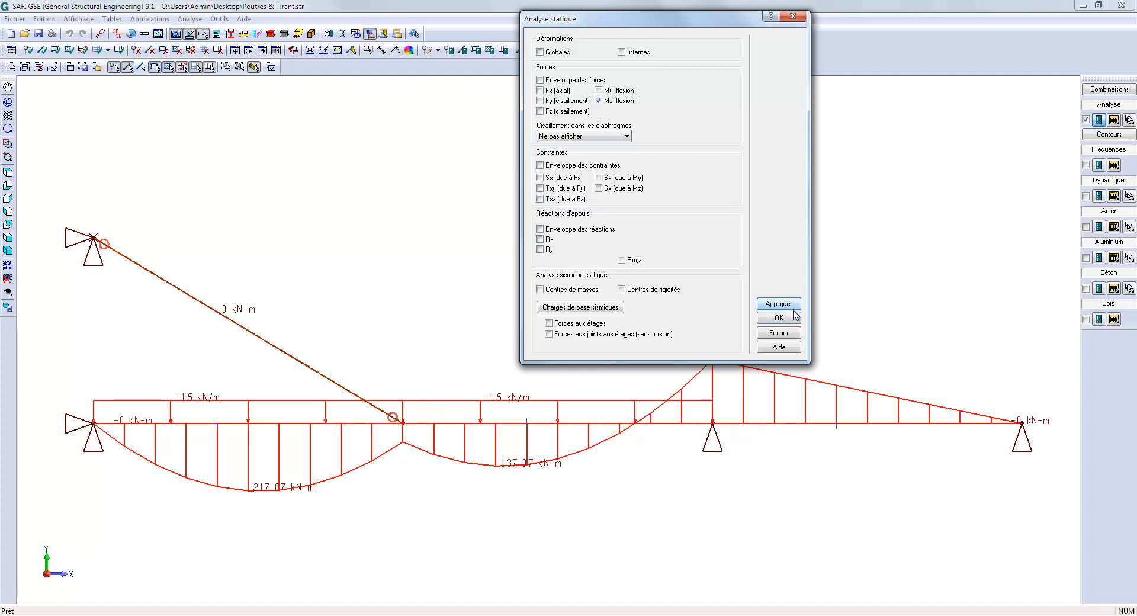
pyautogui.click(792, 320)
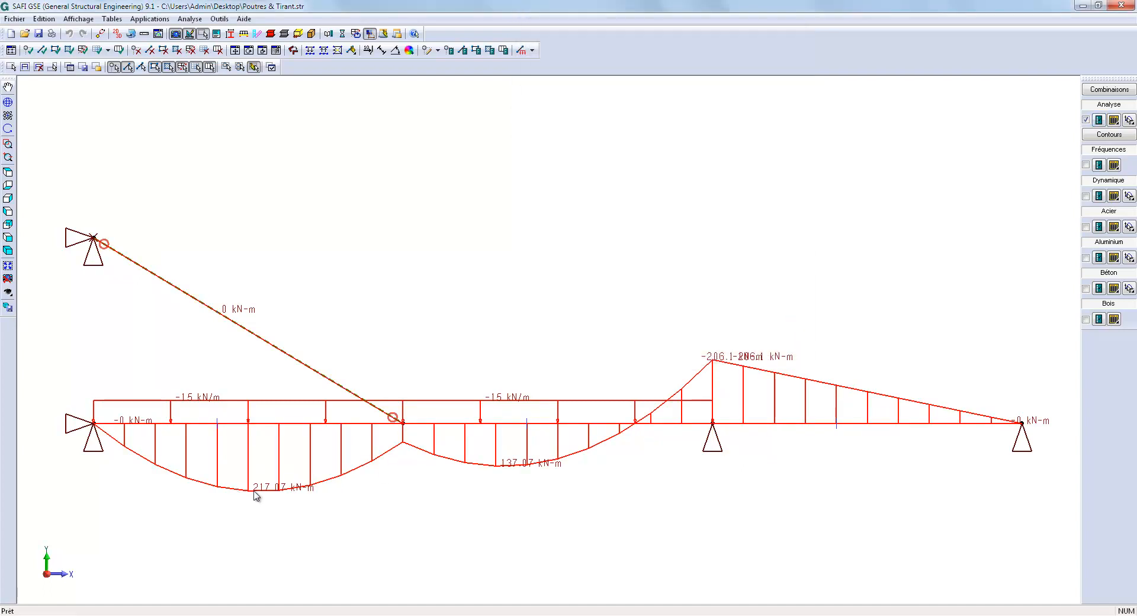
# Define the three collinear horizontal beam members as one physical member, leaving out the diagonal tie rod
pyautogui.moveTo(78, 414); pyautogui.dragTo(1045, 452)
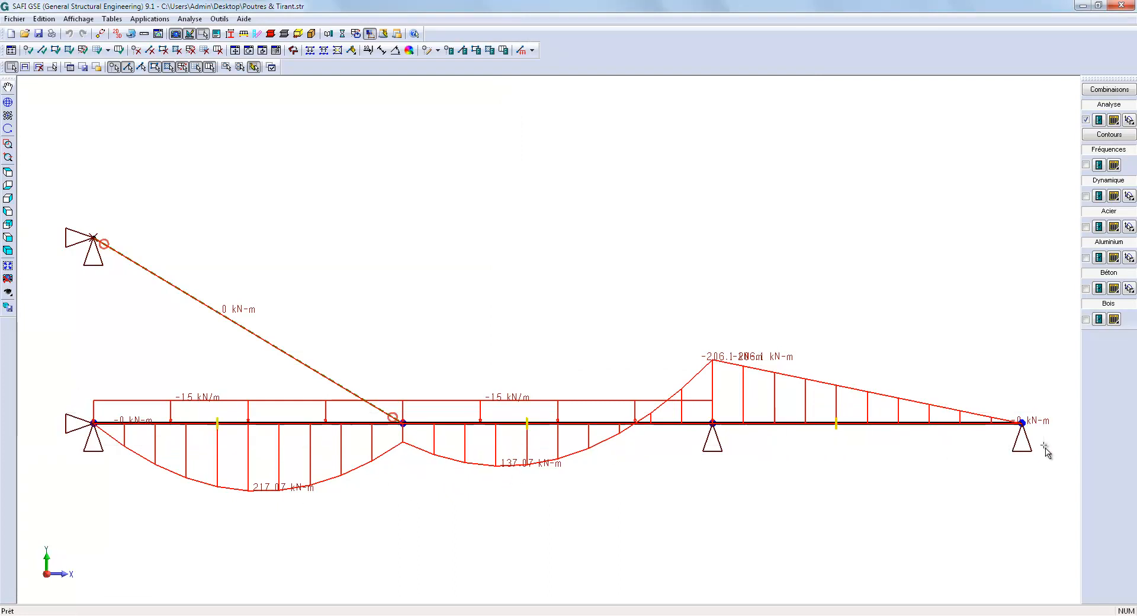
pyautogui.rightClick(944, 447)
pyautogui.moveTo(975, 416)
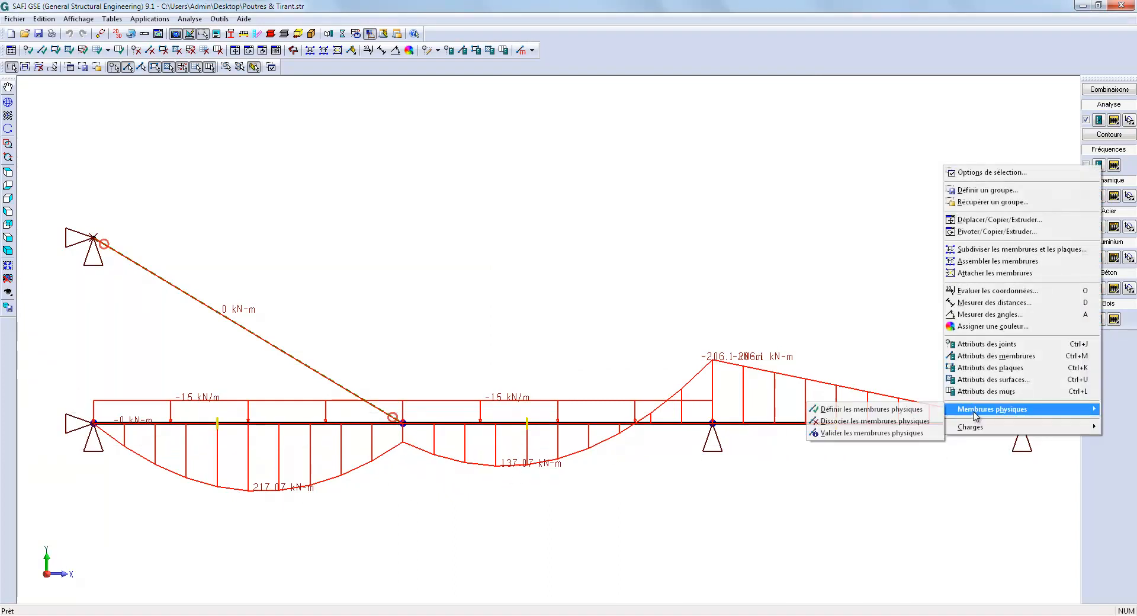
pyautogui.click(919, 410)
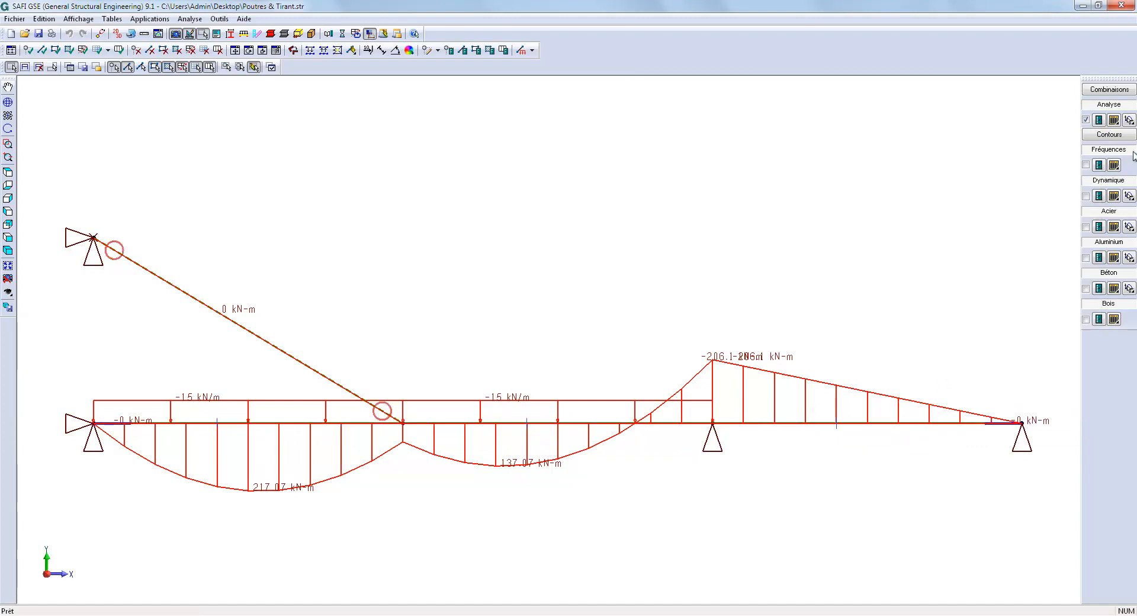
# Open the internal forces of the continuous beam's physical member, plot Mz against position, examine the values along it and close the results
pyautogui.click(1129, 120)
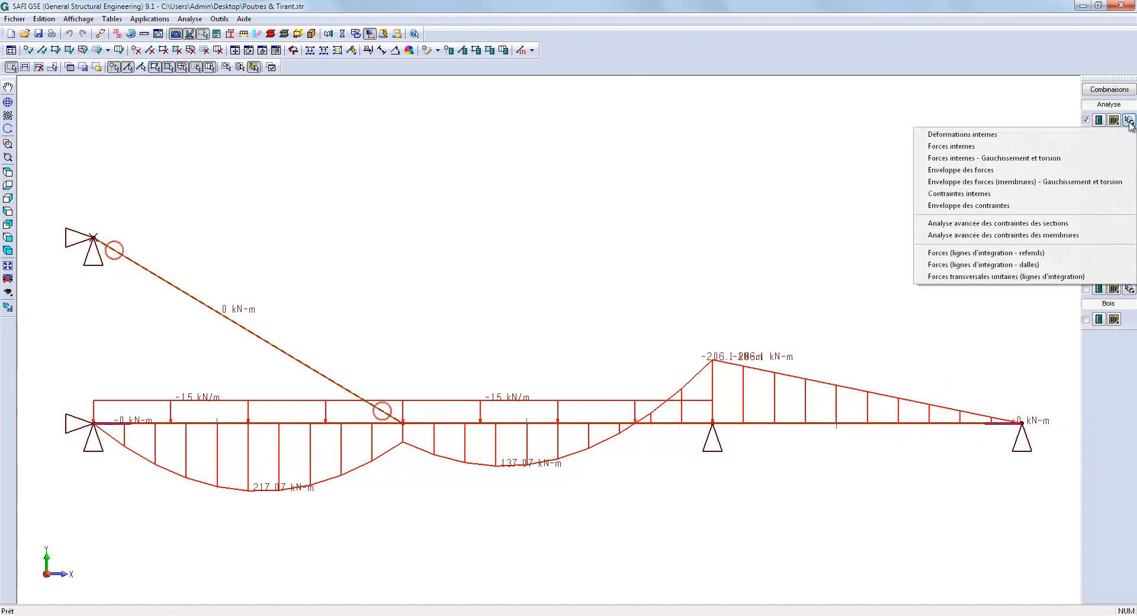
pyautogui.click(1111, 146)
pyautogui.click(734, 422)
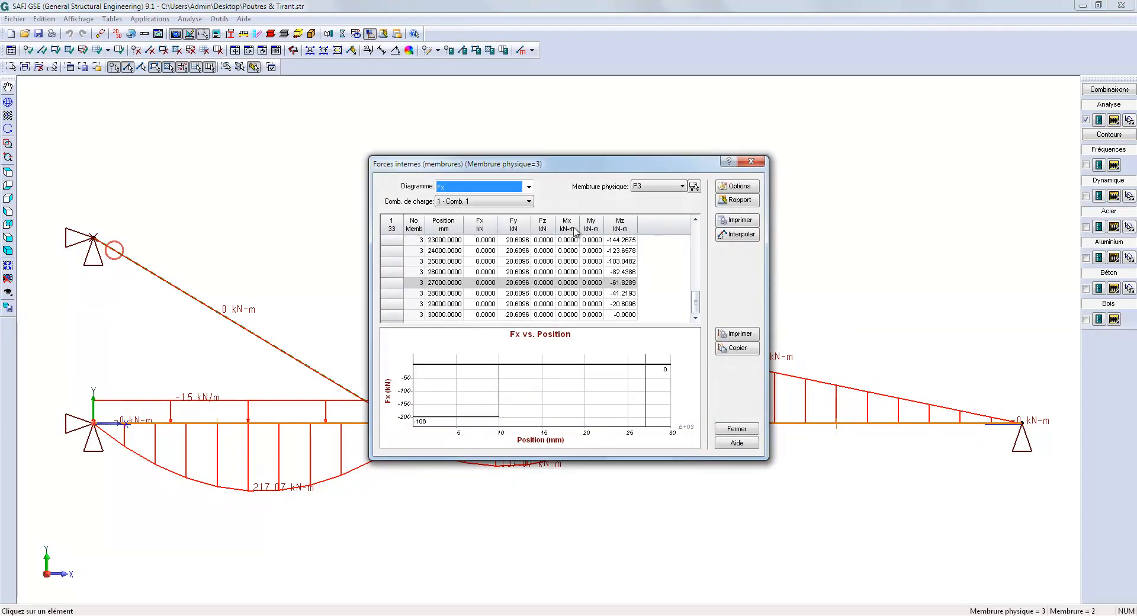
pyautogui.click(528, 186)
pyautogui.click(510, 248)
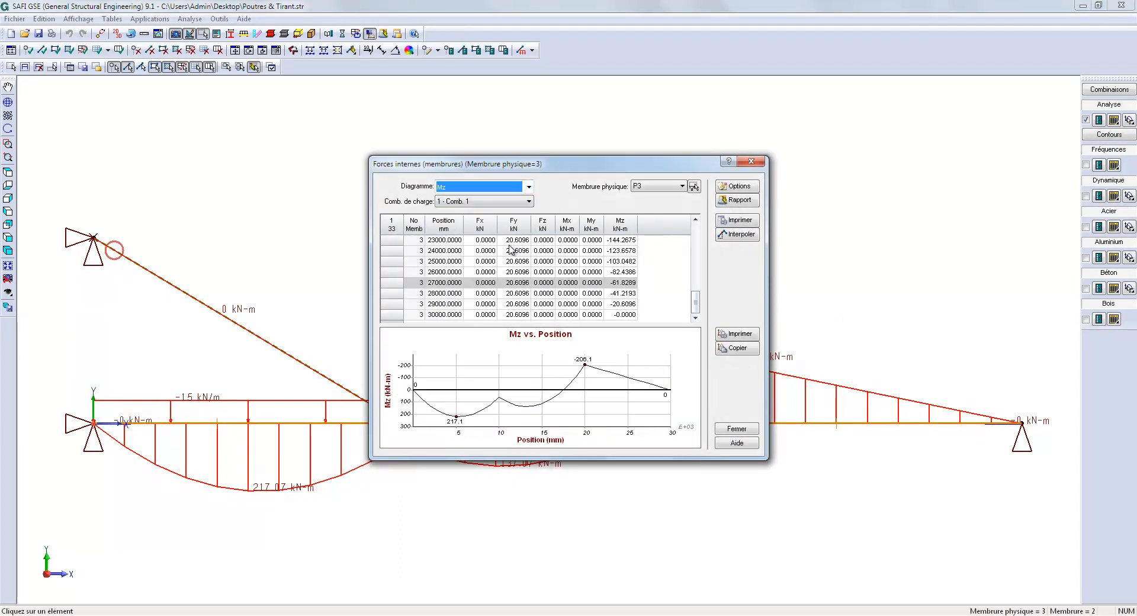
pyautogui.moveTo(456, 421)
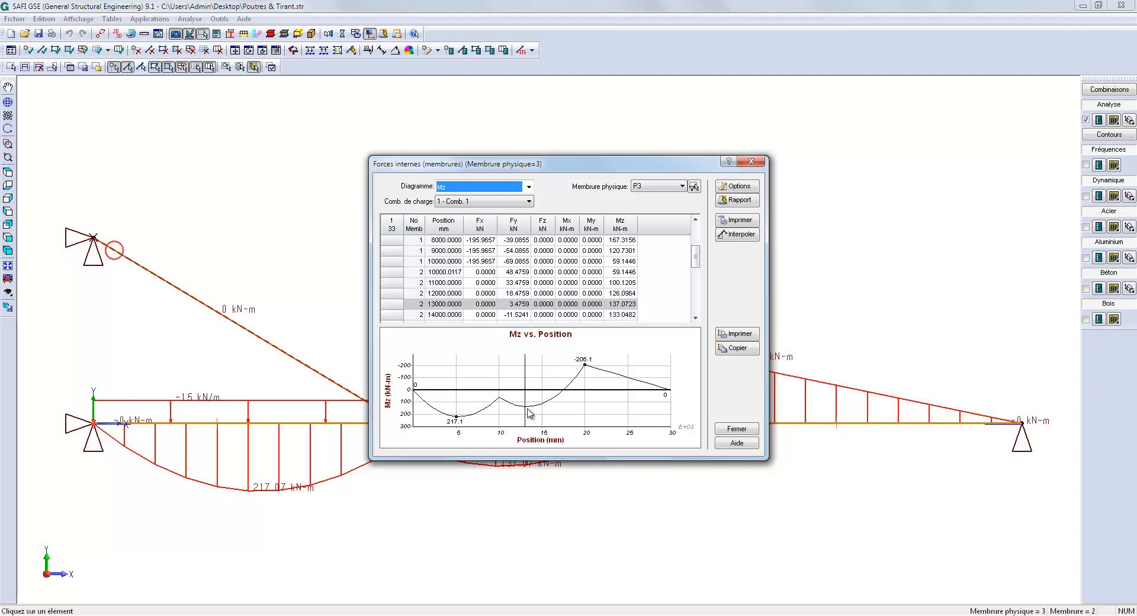
pyautogui.click(737, 429)
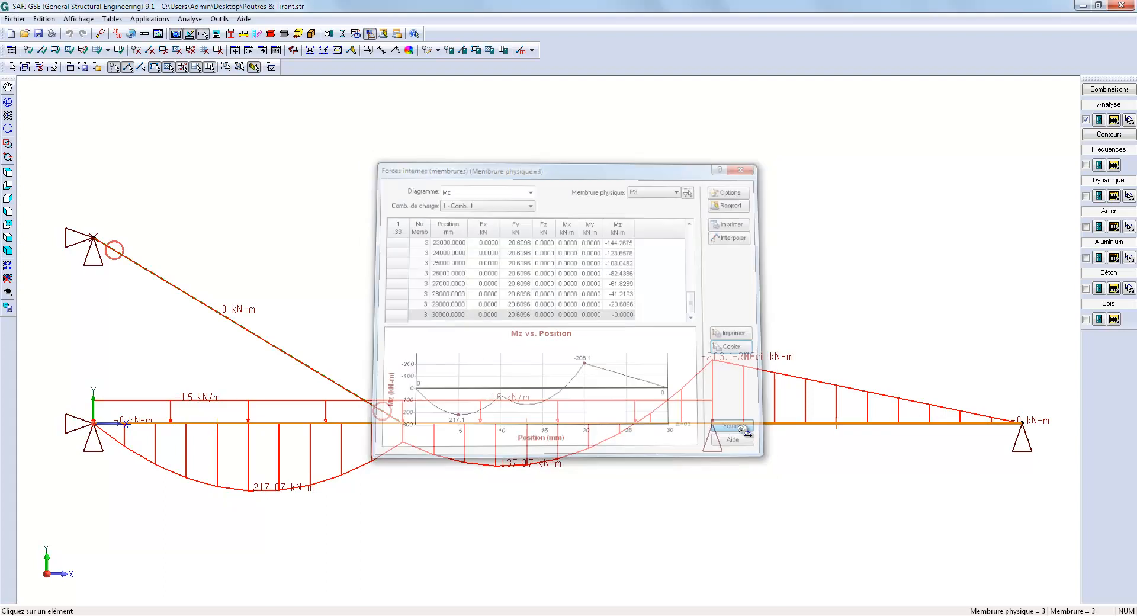